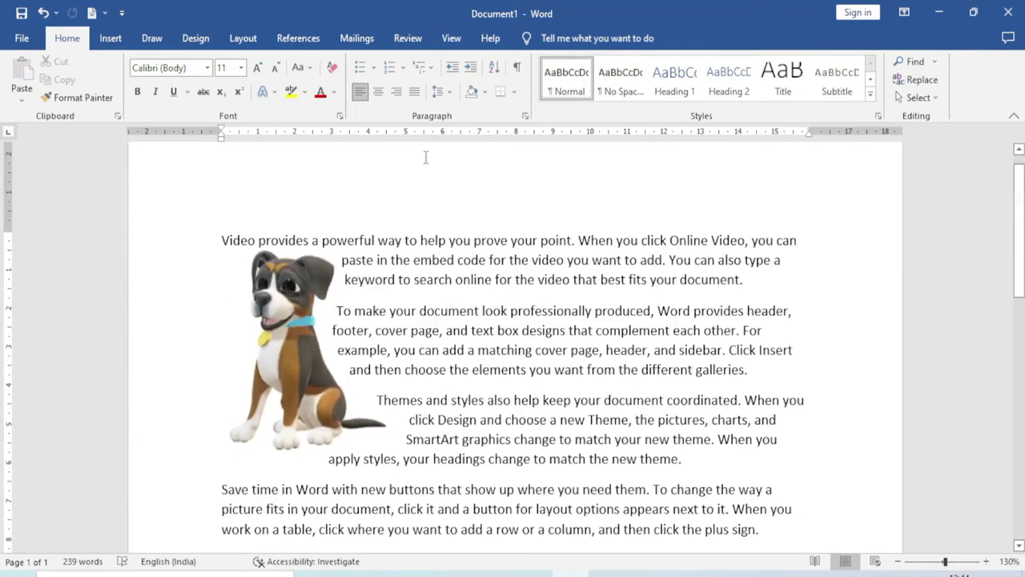
- On the dog sample page, view the 3D Models insertion sources on the Insert tab
{"action": "left_click", "coordinate": [110, 39]}
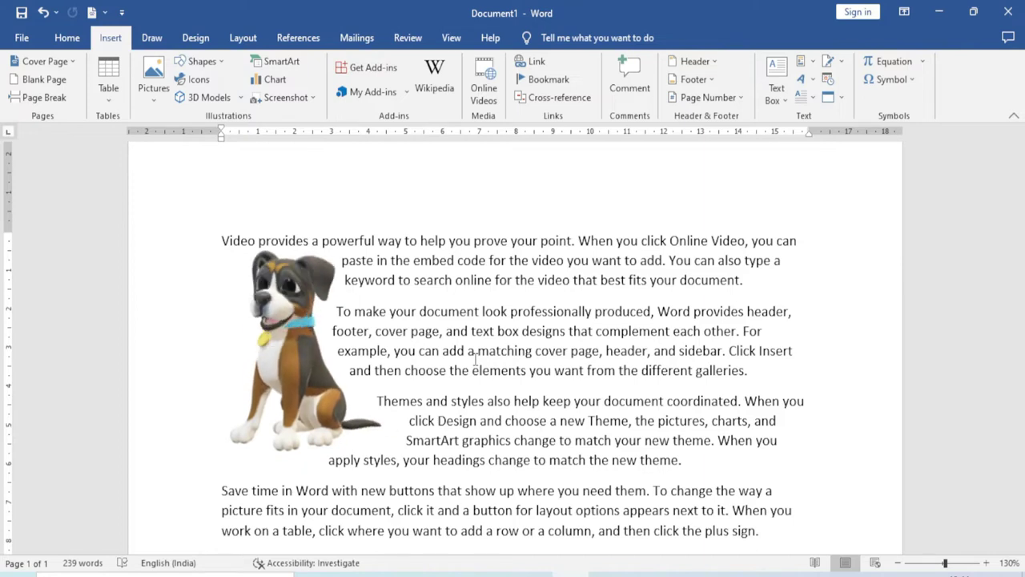
{"action": "left_click", "coordinate": [240, 98]}
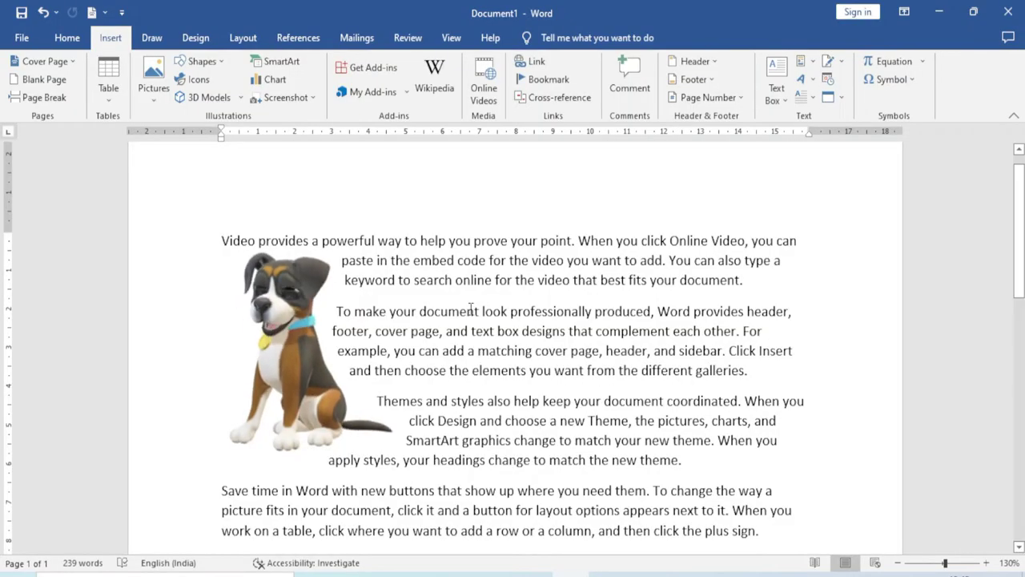
- Delete all text and the dog model, then check This Device for 3D files and cancel
{"action": "key", "text": "ctrl+a"}
{"action": "key", "text": "Delete"}
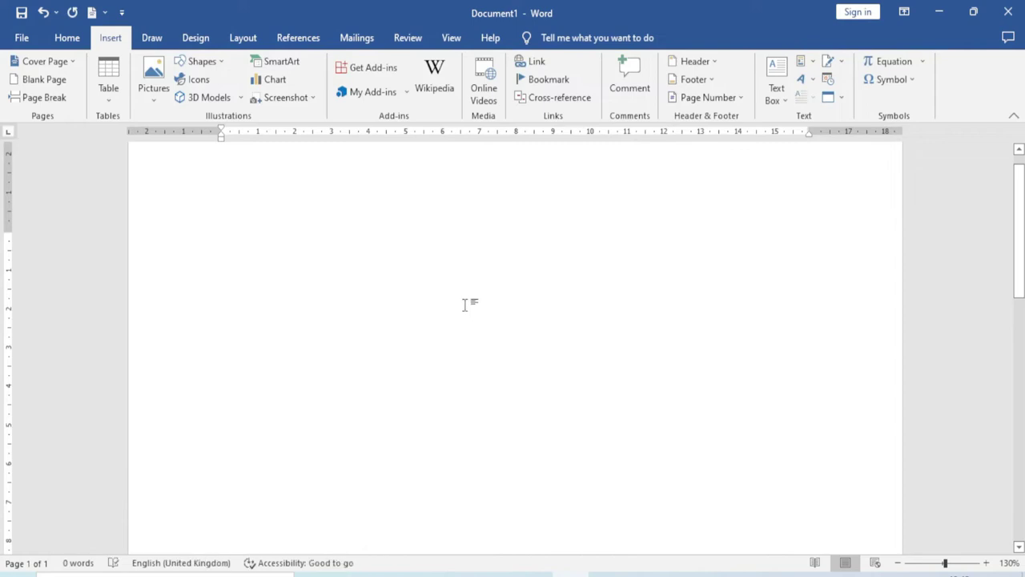
{"action": "left_click", "coordinate": [239, 97]}
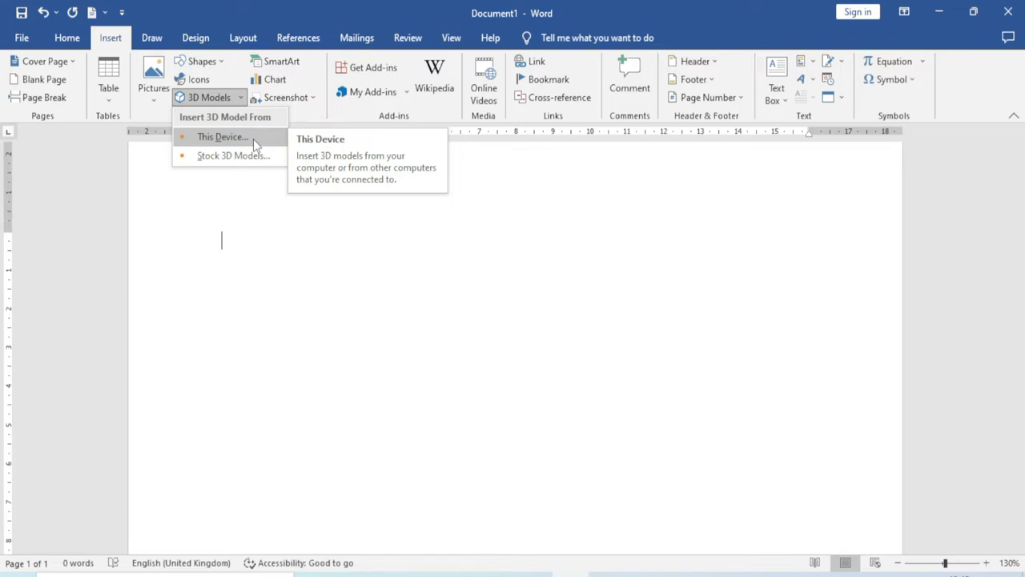
{"action": "left_click", "coordinate": [253, 139]}
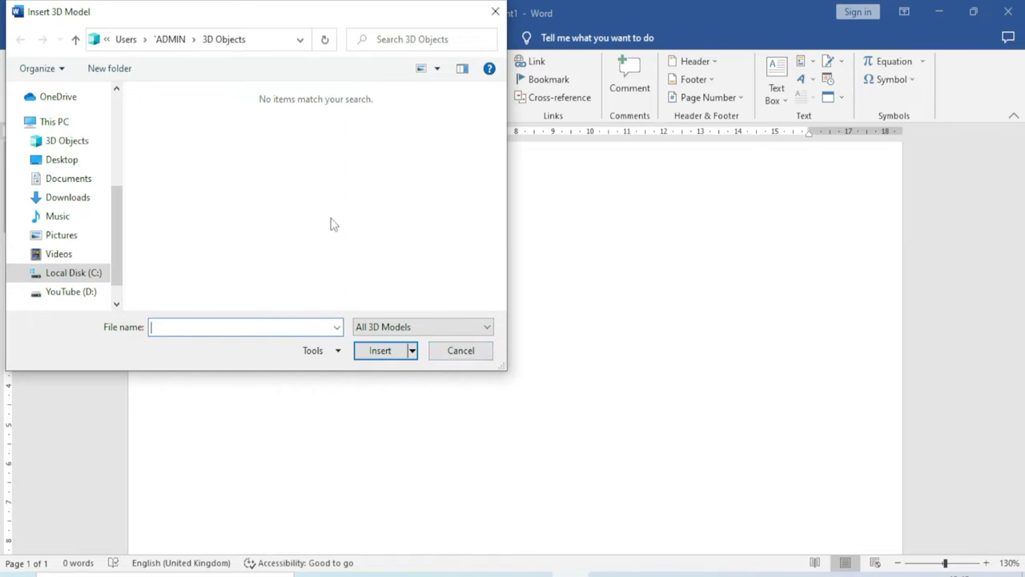
{"action": "left_click", "coordinate": [441, 350]}
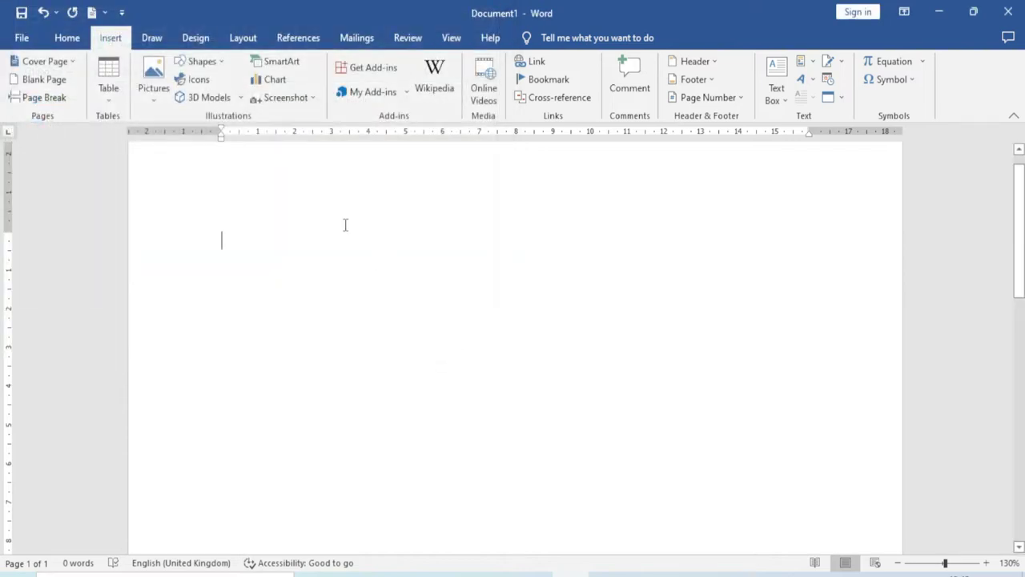
- Open Stock 3D Models and browse categories like Animated Animals, Emoji, Dinosaurs and Animals
{"action": "left_click", "coordinate": [241, 97]}
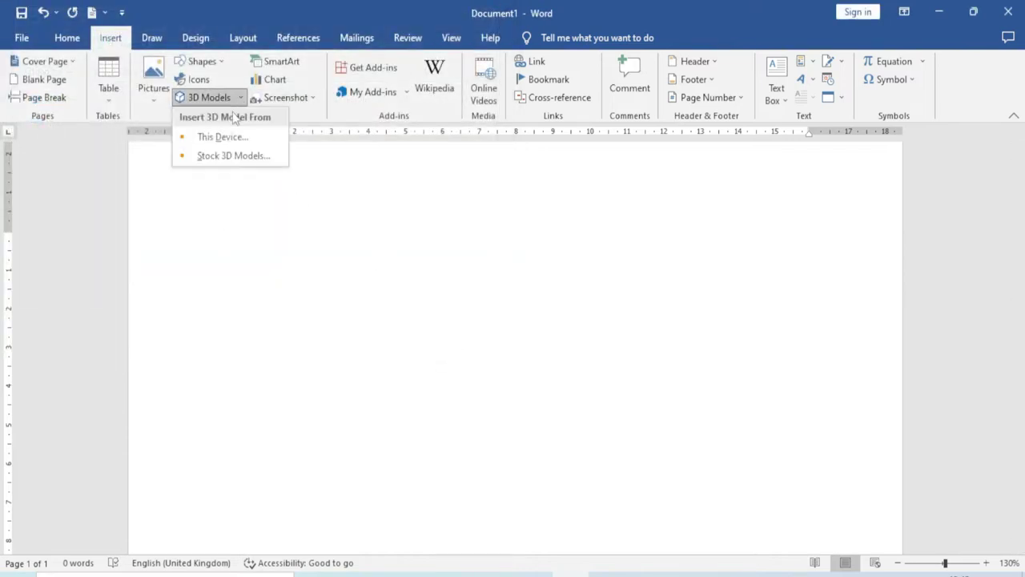
{"action": "left_click", "coordinate": [250, 157]}
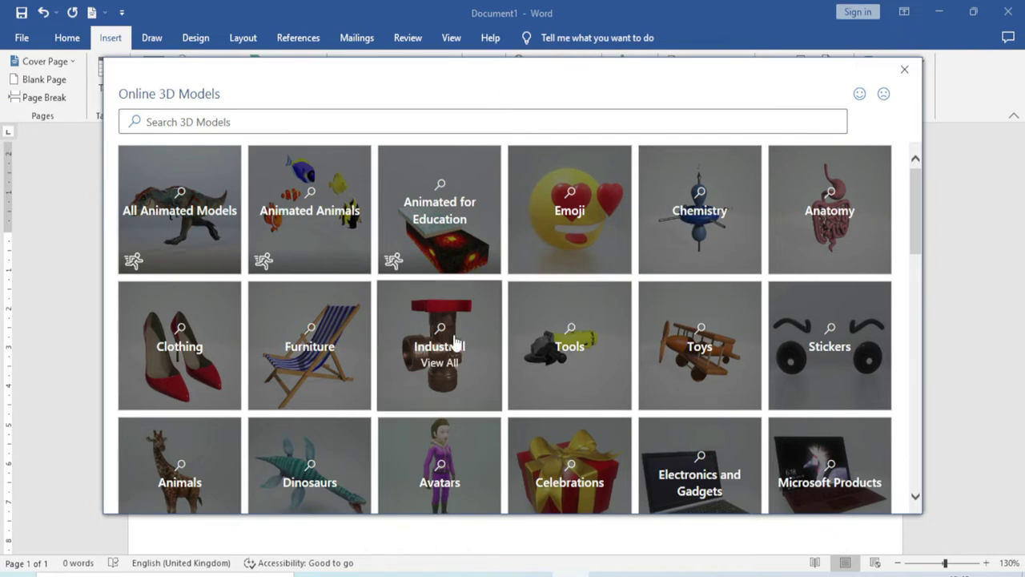
{"action": "scroll", "coordinate": [454, 343], "scroll_direction": "down", "scroll_amount": 2}
{"action": "scroll", "coordinate": [453, 344], "scroll_direction": "down", "scroll_amount": 3}
{"action": "scroll", "coordinate": [453, 344], "scroll_direction": "down", "scroll_amount": 1}
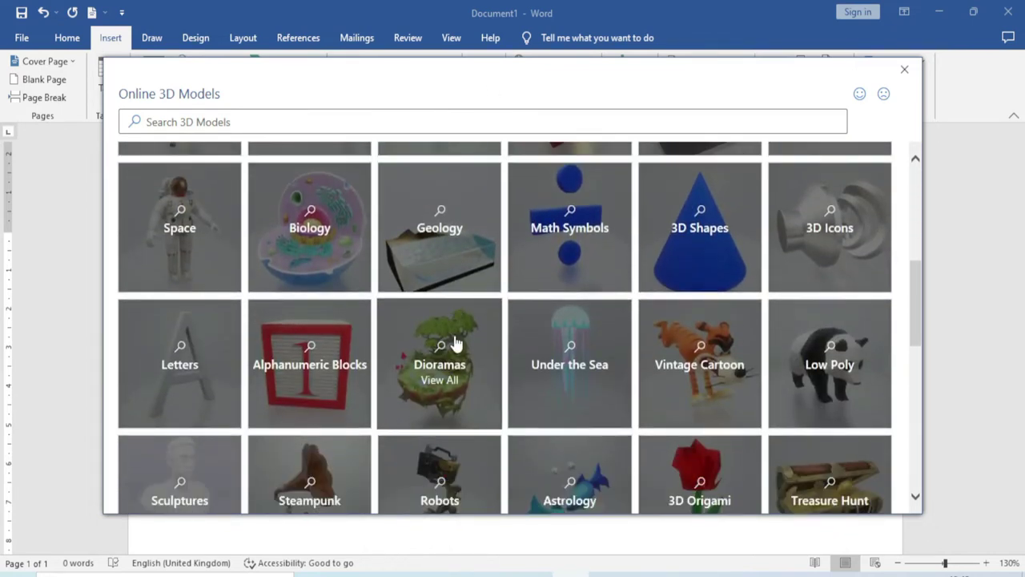
{"action": "scroll", "coordinate": [453, 343], "scroll_direction": "down", "scroll_amount": 2}
{"action": "scroll", "coordinate": [454, 344], "scroll_direction": "down", "scroll_amount": 1}
{"action": "scroll", "coordinate": [454, 344], "scroll_direction": "down", "scroll_amount": 1}
{"action": "scroll", "coordinate": [456, 344], "scroll_direction": "down", "scroll_amount": 1}
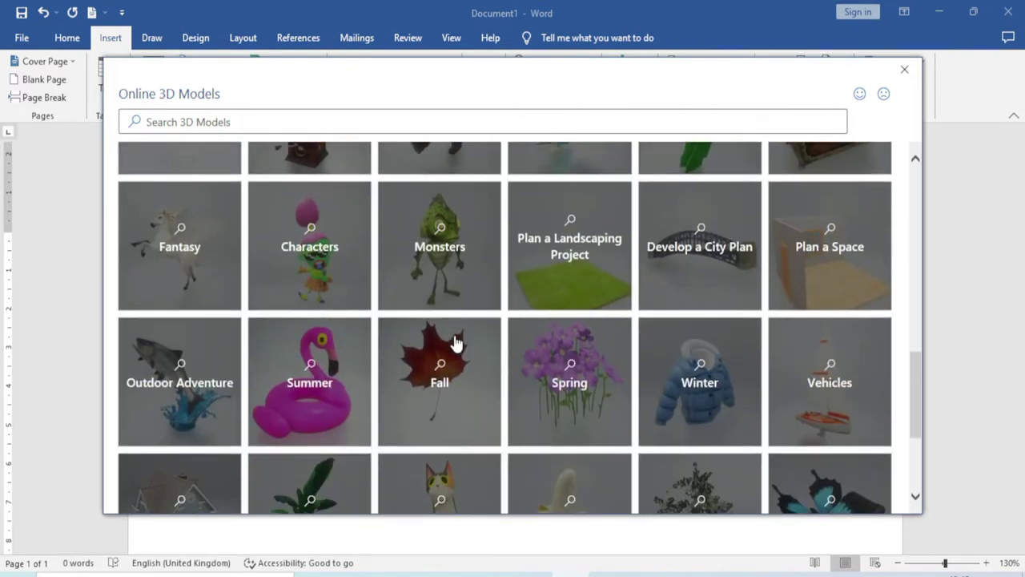
{"action": "scroll", "coordinate": [454, 343], "scroll_direction": "down", "scroll_amount": 3}
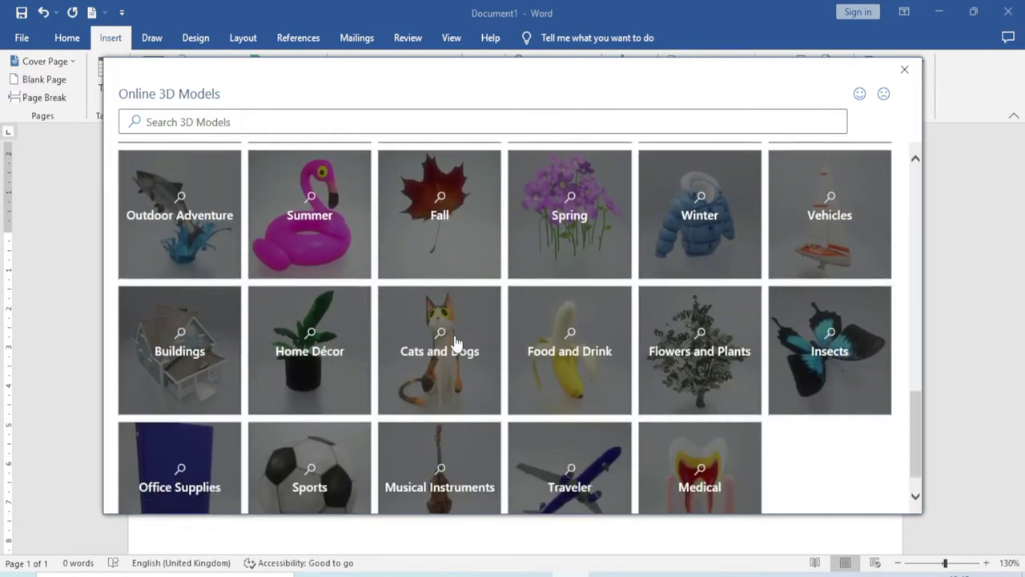
{"action": "scroll", "coordinate": [455, 343], "scroll_direction": "up", "scroll_amount": 1}
{"action": "scroll", "coordinate": [454, 343], "scroll_direction": "up", "scroll_amount": 5}
{"action": "scroll", "coordinate": [455, 343], "scroll_direction": "up", "scroll_amount": 5}
{"action": "scroll", "coordinate": [455, 343], "scroll_direction": "up", "scroll_amount": 4}
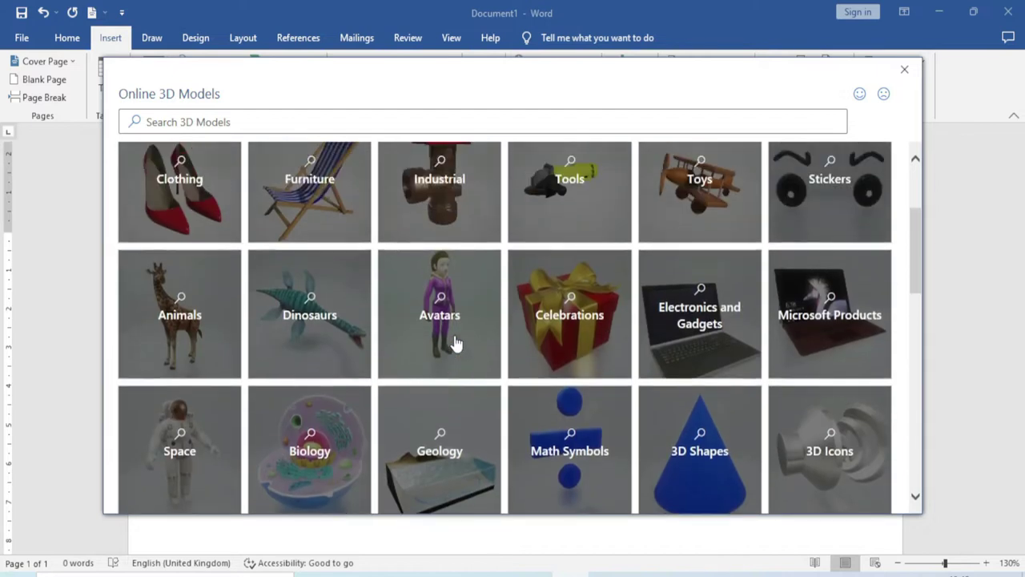
{"action": "scroll", "coordinate": [455, 343], "scroll_direction": "up", "scroll_amount": 3}
{"action": "scroll", "coordinate": [197, 465], "scroll_direction": "down", "scroll_amount": 1}
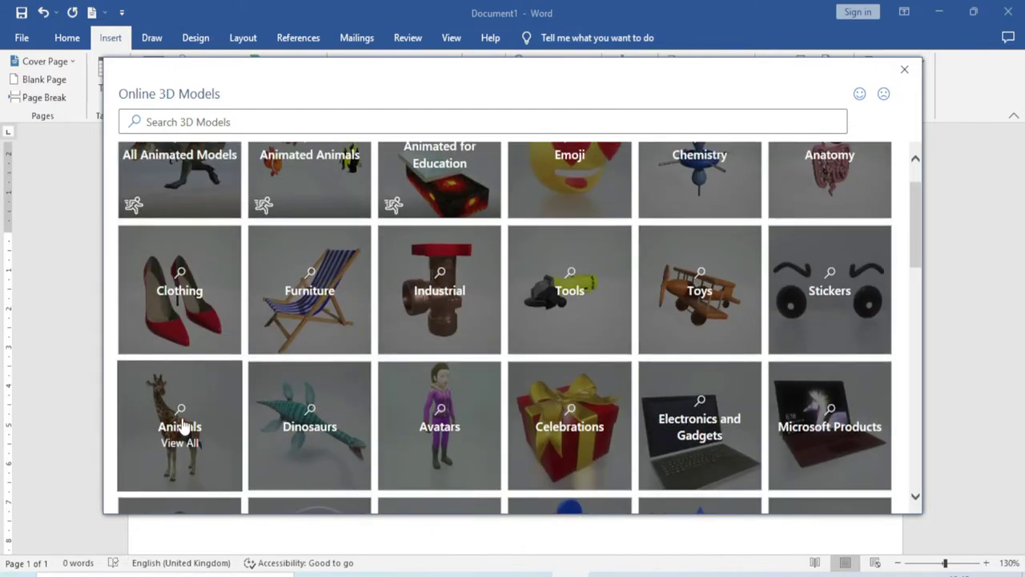
- Insert the chimpanzee from the Animals stock category, placed at 6.51 cm by 4.39 cm
{"action": "left_click", "coordinate": [183, 426]}
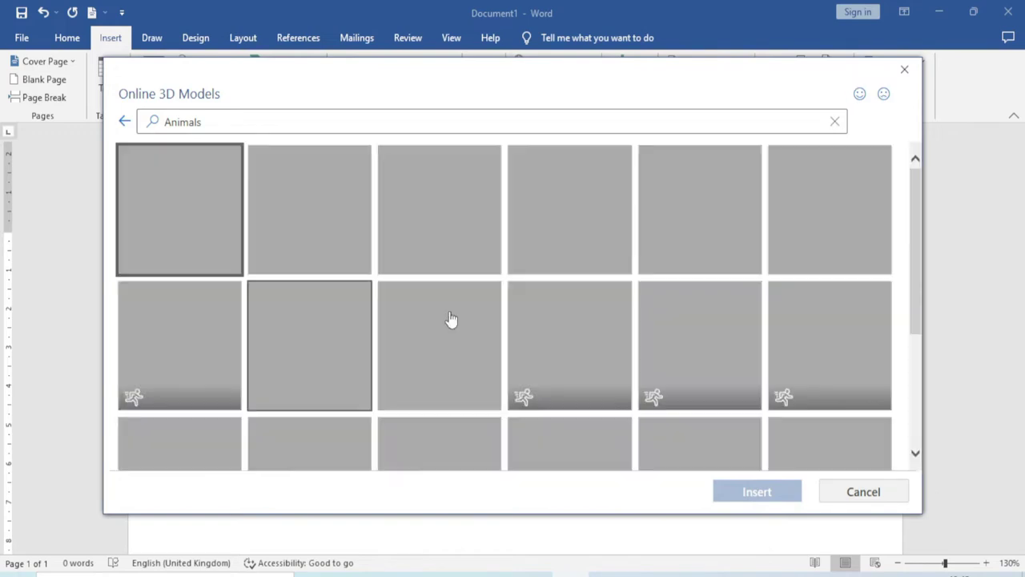
{"action": "scroll", "coordinate": [606, 295], "scroll_direction": "down", "scroll_amount": 2}
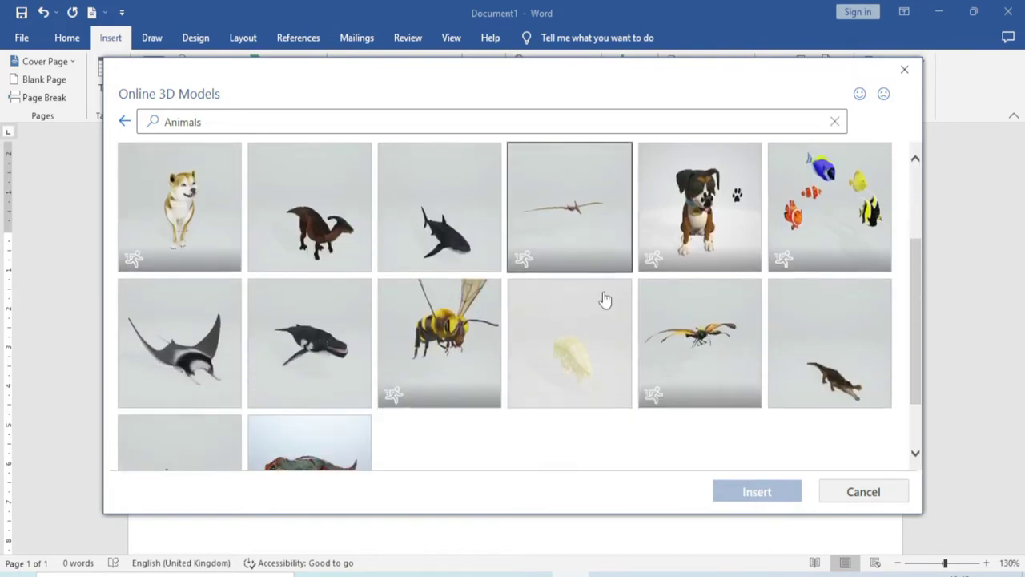
{"action": "scroll", "coordinate": [517, 338], "scroll_direction": "down", "scroll_amount": 1}
{"action": "scroll", "coordinate": [516, 336], "scroll_direction": "down", "scroll_amount": 2}
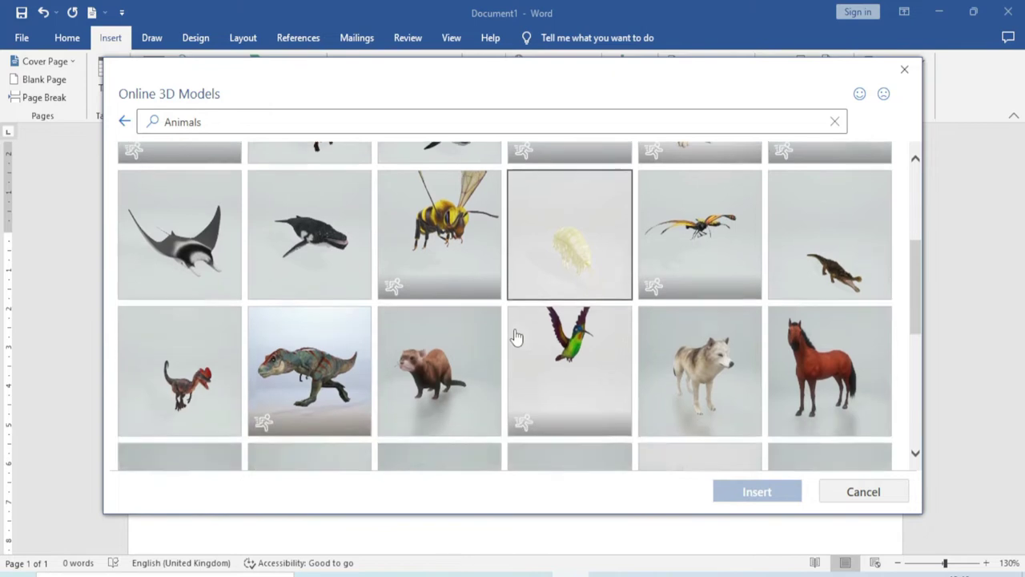
{"action": "scroll", "coordinate": [517, 336], "scroll_direction": "down", "scroll_amount": 2}
{"action": "scroll", "coordinate": [517, 335], "scroll_direction": "down", "scroll_amount": 2}
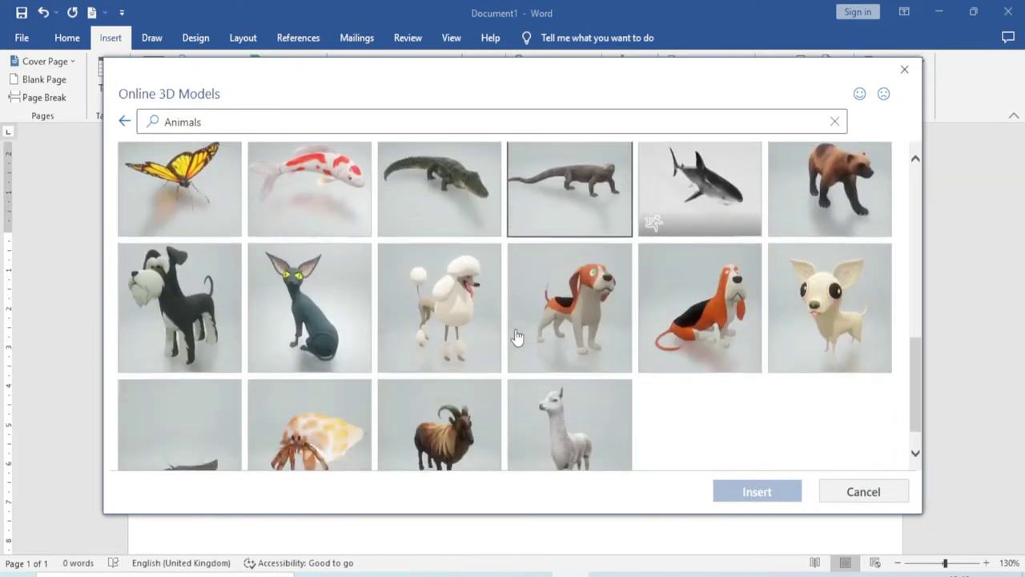
{"action": "scroll", "coordinate": [518, 337], "scroll_direction": "down", "scroll_amount": 5}
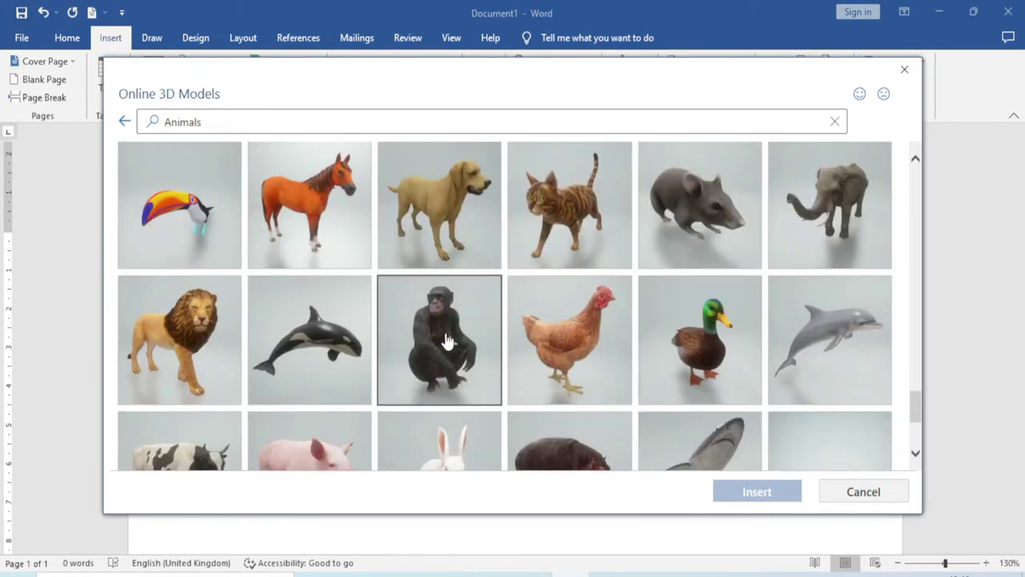
{"action": "left_click", "coordinate": [447, 338]}
{"action": "left_click", "coordinate": [776, 495]}
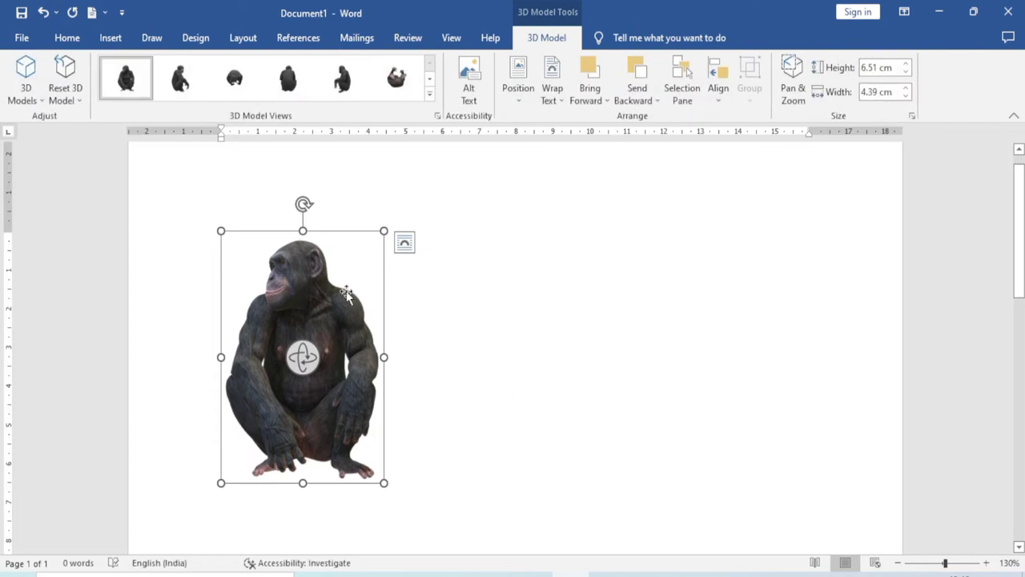
- Reposition and tilt the chimpanzee, enlarge it to 9.19 cm by 6.54 cm, and move it up
{"action": "left_click_drag", "start_coordinate": [299, 289], "coordinate": [485, 272]}
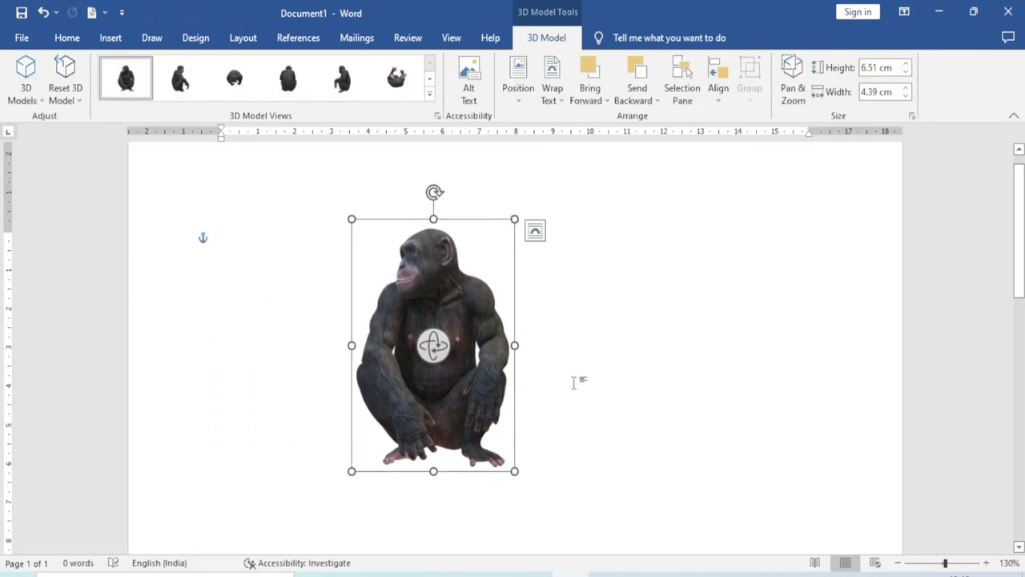
{"action": "left_click_drag", "start_coordinate": [434, 280], "coordinate": [310, 282]}
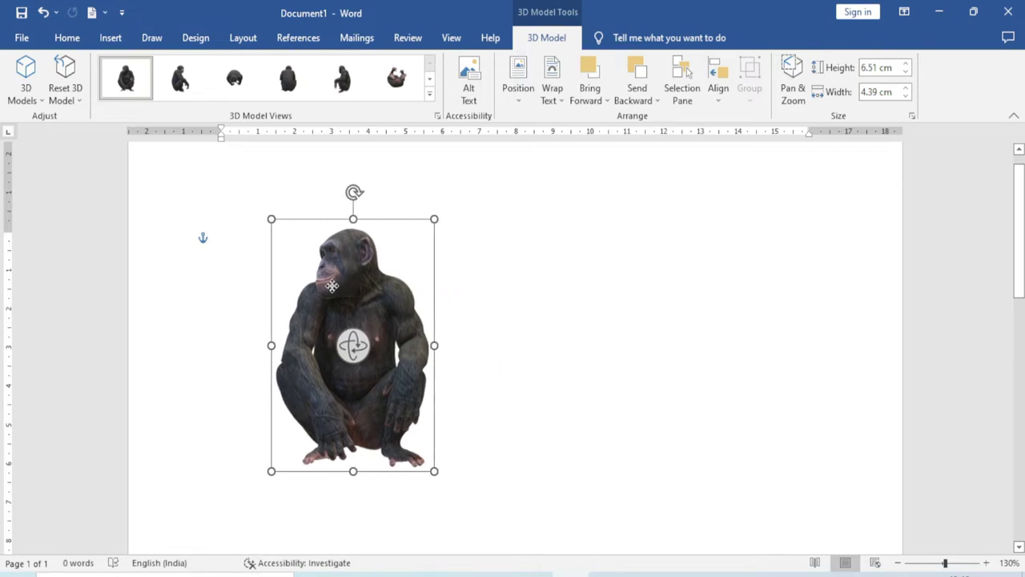
{"action": "left_click", "coordinate": [482, 359]}
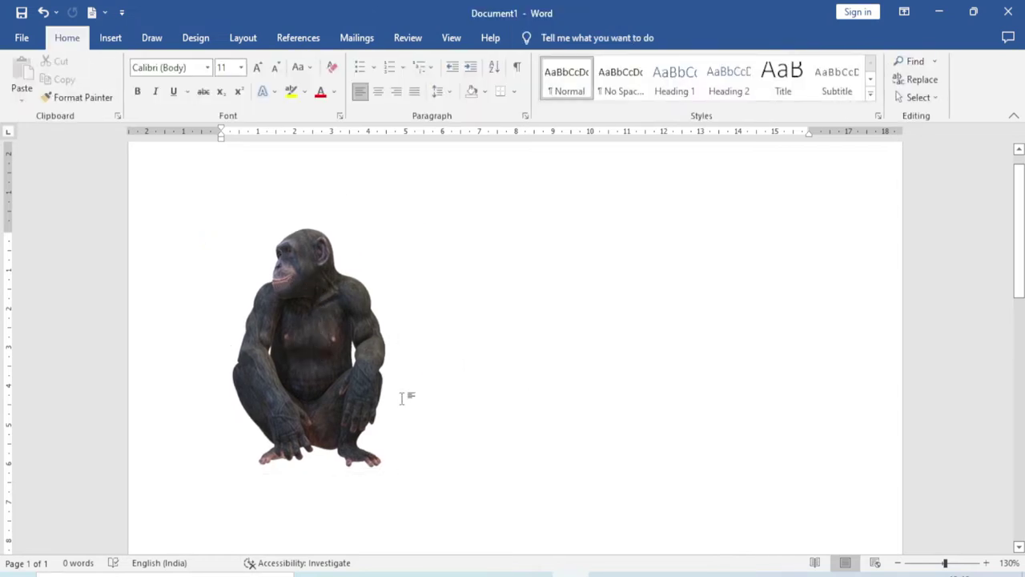
{"action": "left_click_drag", "start_coordinate": [329, 322], "coordinate": [401, 315]}
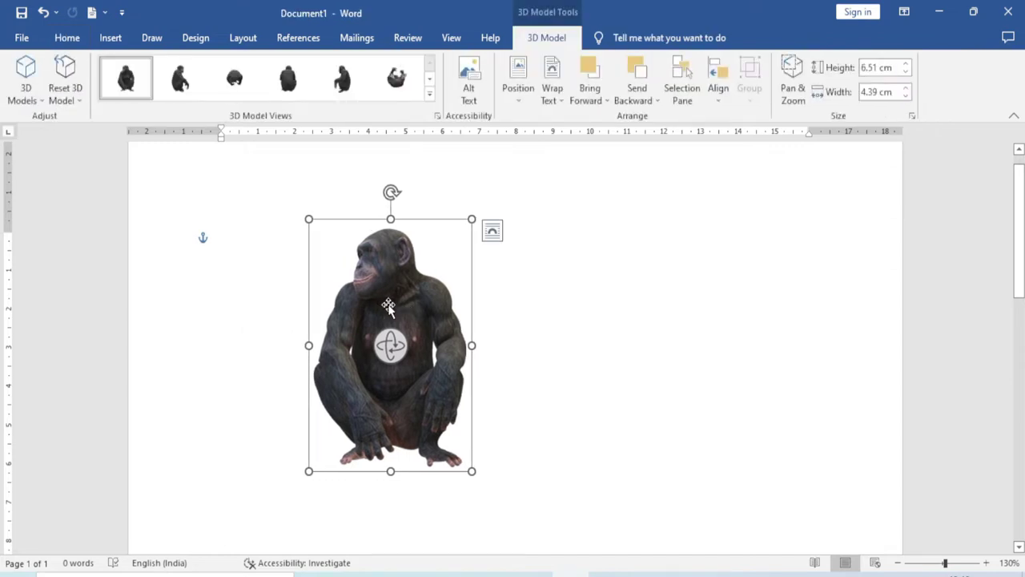
{"action": "mouse_move", "coordinate": [390, 346]}
{"action": "left_mouse_down"}
{"action": "mouse_move", "coordinate": [382, 345]}
{"action": "mouse_move", "coordinate": [467, 339]}
{"action": "mouse_move", "coordinate": [472, 362]}
{"action": "mouse_move", "coordinate": [325, 393]}
{"action": "mouse_move", "coordinate": [200, 363]}
{"action": "mouse_move", "coordinate": [317, 362]}
{"action": "mouse_move", "coordinate": [311, 350]}
{"action": "left_mouse_up"}
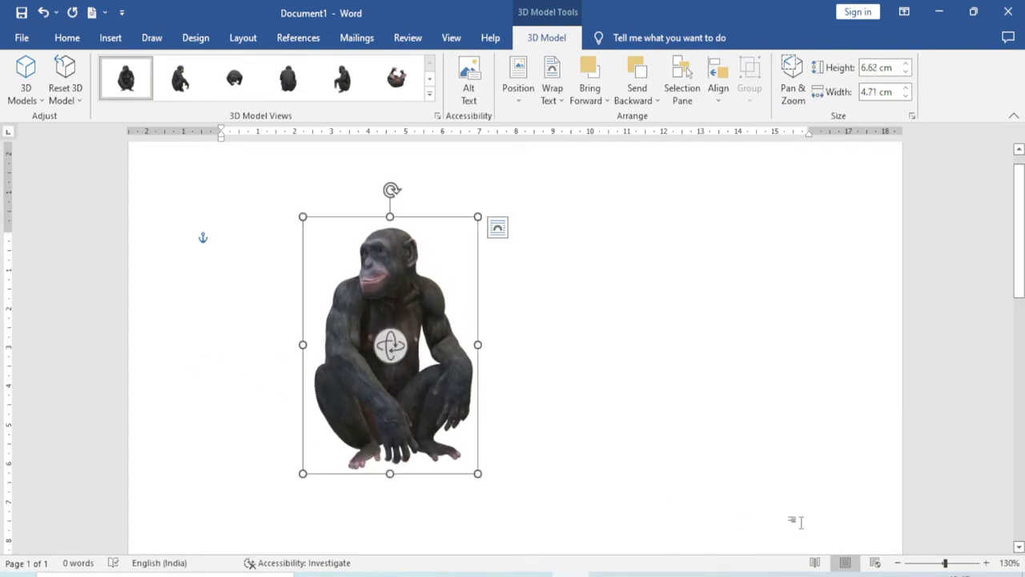
{"action": "mouse_move", "coordinate": [479, 475]}
{"action": "left_mouse_down"}
{"action": "mouse_move", "coordinate": [540, 518]}
{"action": "mouse_move", "coordinate": [545, 561]}
{"action": "left_mouse_up"}
{"action": "mouse_move", "coordinate": [483, 448]}
{"action": "left_mouse_down"}
{"action": "mouse_move", "coordinate": [513, 348]}
{"action": "mouse_move", "coordinate": [442, 349]}
{"action": "mouse_move", "coordinate": [440, 311]}
{"action": "mouse_move", "coordinate": [346, 302]}
{"action": "left_mouse_up"}
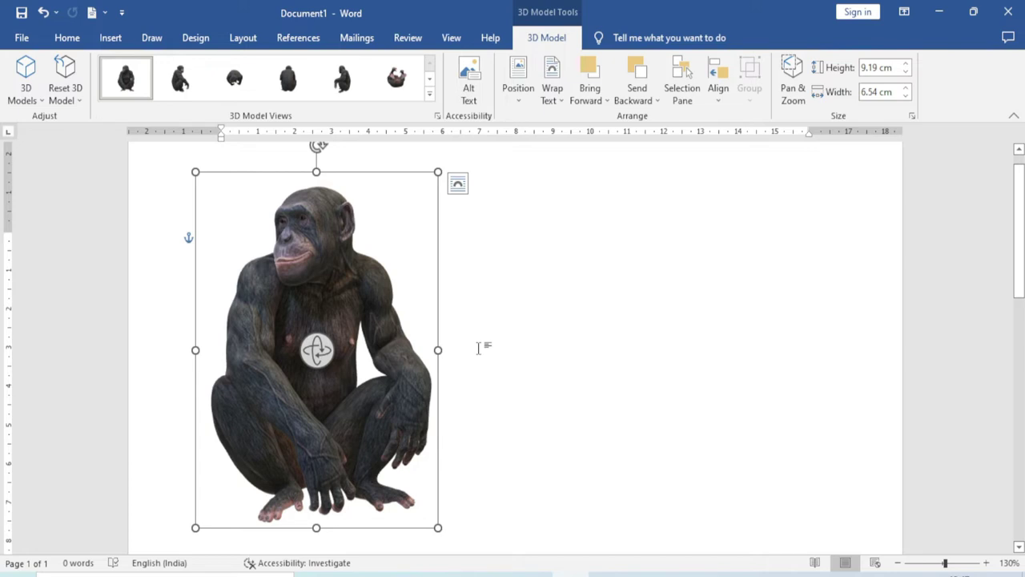
- Insert the boxer and Shiba dog models from the Animals stock category
{"action": "left_click", "coordinate": [40, 100]}
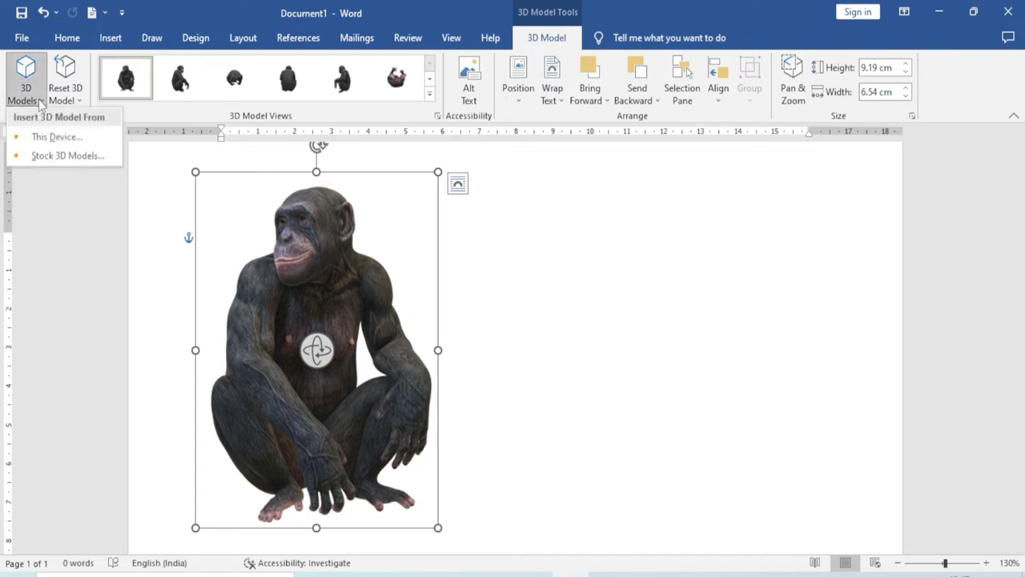
{"action": "left_click", "coordinate": [76, 155]}
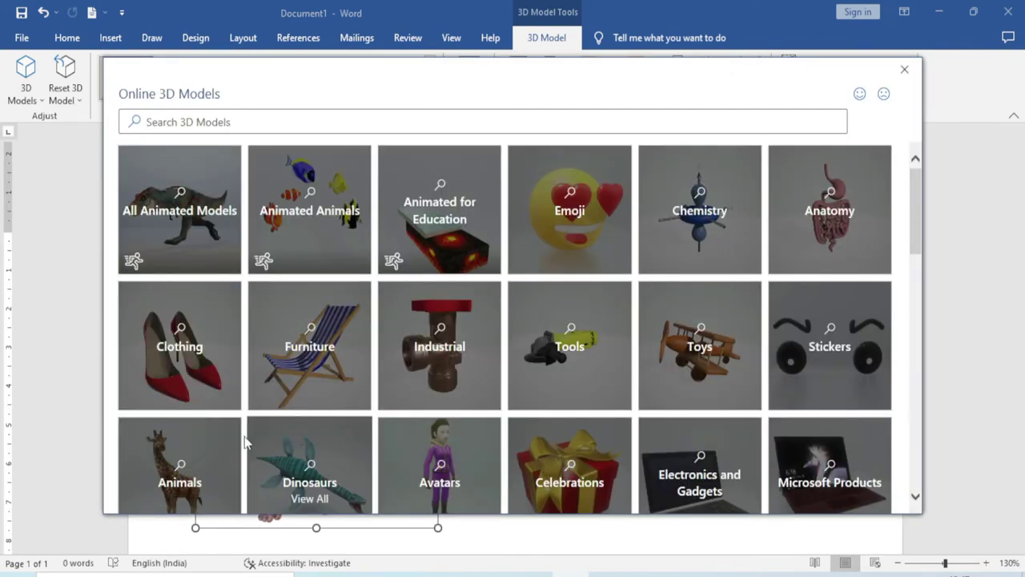
{"action": "left_click", "coordinate": [181, 455]}
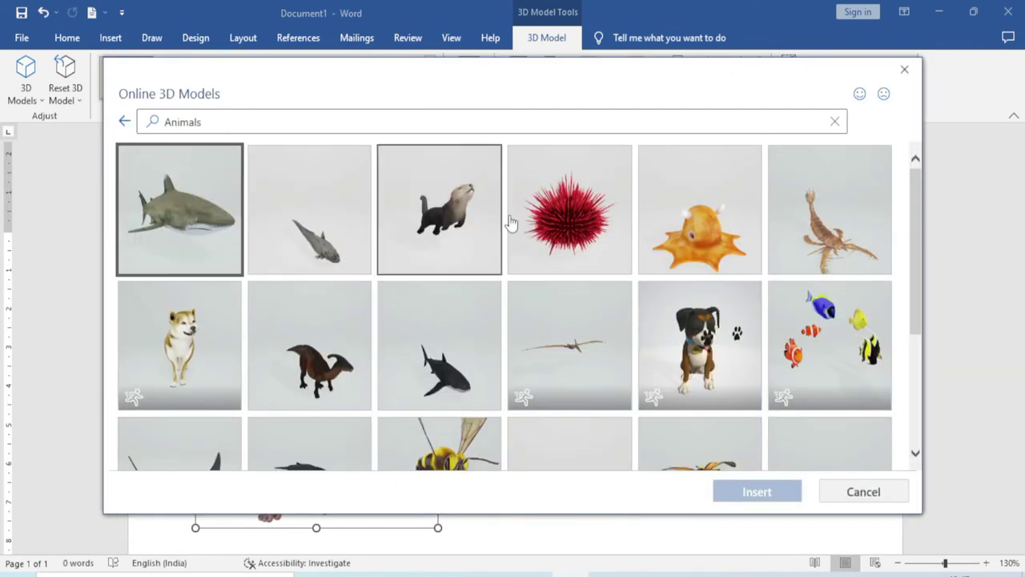
{"action": "scroll", "coordinate": [541, 371], "scroll_direction": "down", "scroll_amount": 2}
{"action": "scroll", "coordinate": [541, 371], "scroll_direction": "down", "scroll_amount": 2}
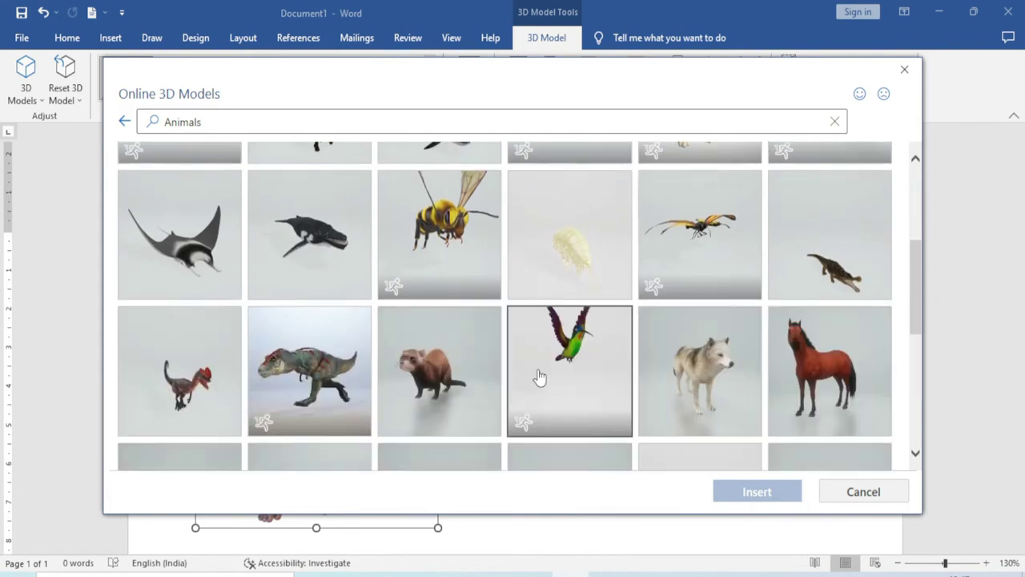
{"action": "scroll", "coordinate": [540, 377], "scroll_direction": "down", "scroll_amount": 1}
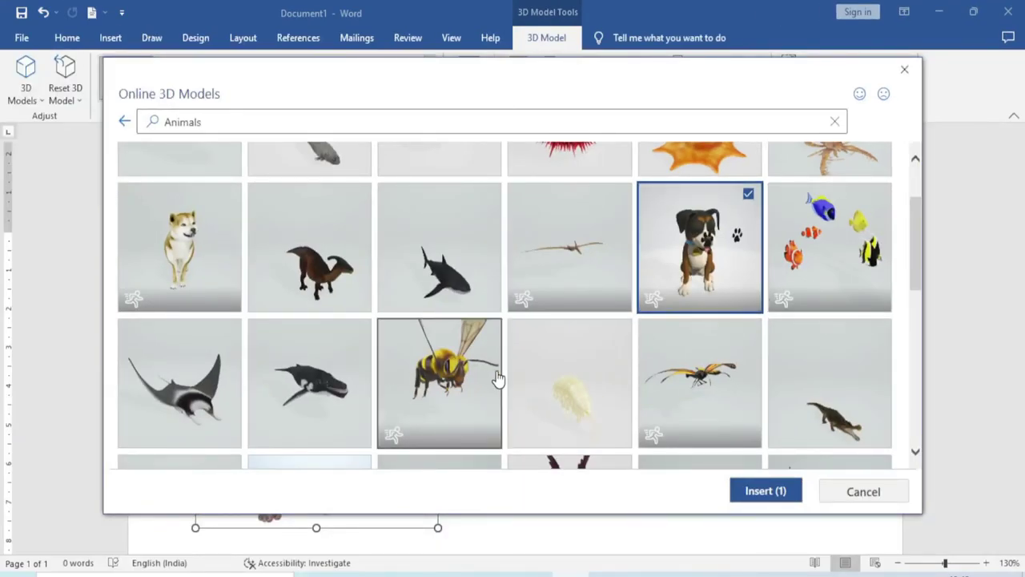
{"action": "scroll", "coordinate": [500, 378], "scroll_direction": "up", "scroll_amount": 2}
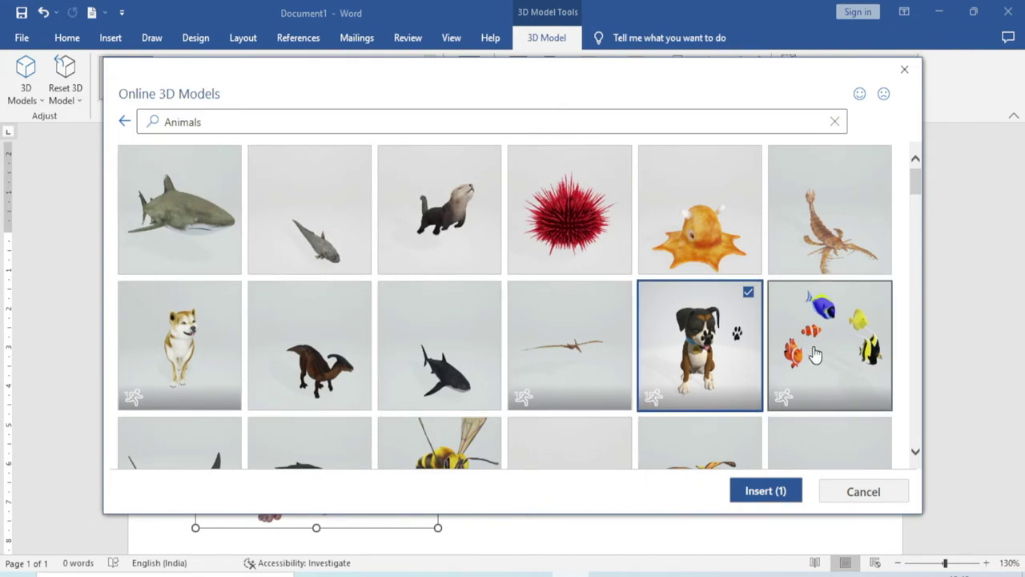
{"action": "left_click", "coordinate": [176, 343]}
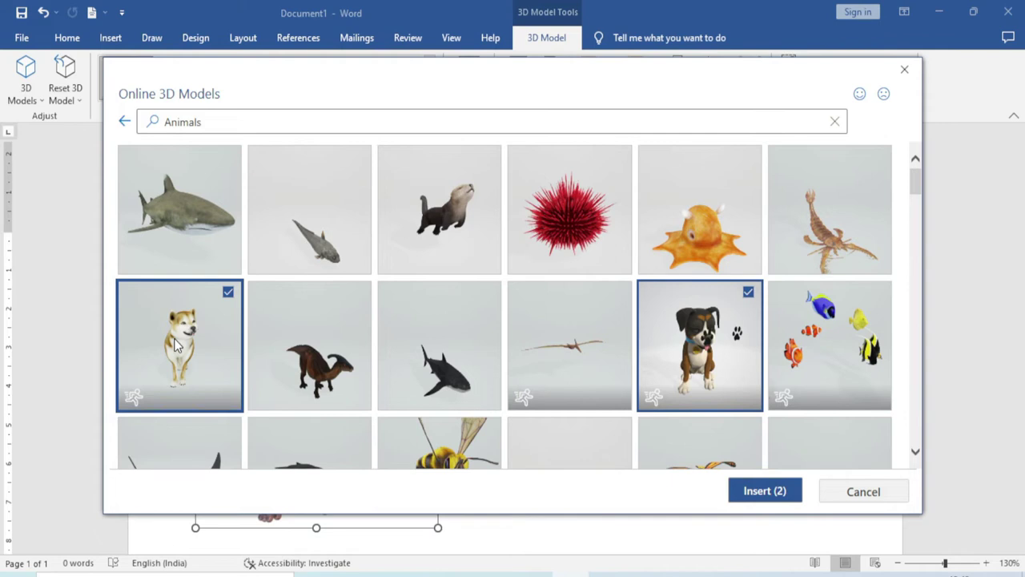
{"action": "left_click", "coordinate": [762, 492]}
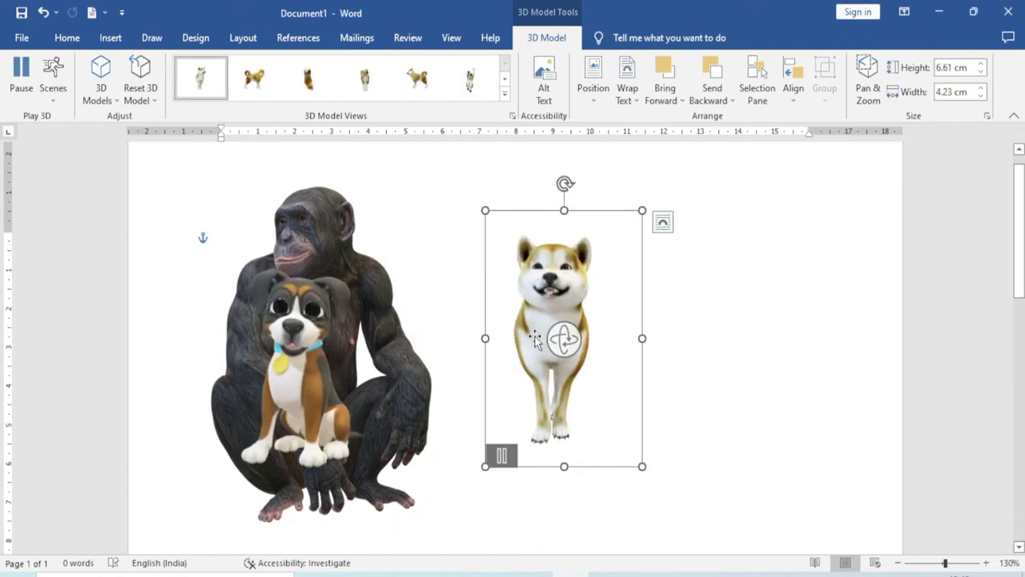
- Drag the Shiba and boxer dogs into a row to the right of the chimpanzee
{"action": "left_click_drag", "start_coordinate": [570, 277], "coordinate": [783, 248]}
{"action": "left_click_drag", "start_coordinate": [289, 324], "coordinate": [549, 278]}
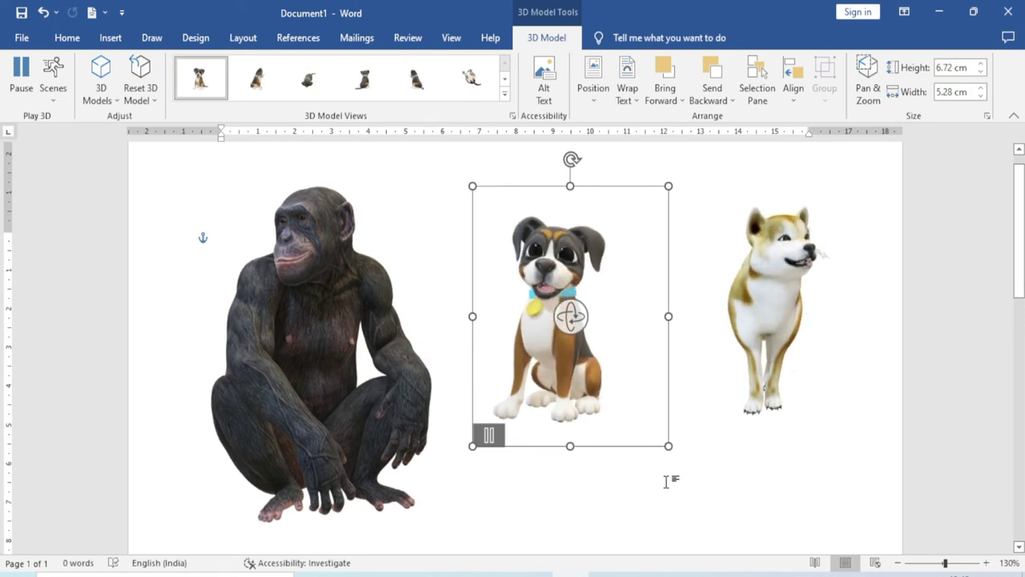
{"action": "left_click", "coordinate": [627, 503]}
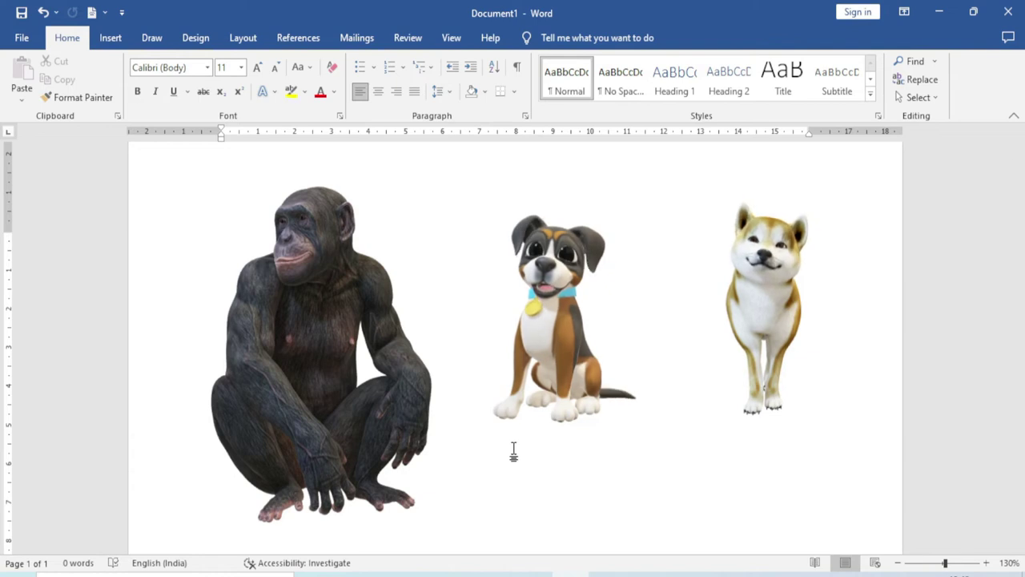
- Select the chimpanzee, turn it to show its back, and resize its frame
{"action": "left_click", "coordinate": [313, 290]}
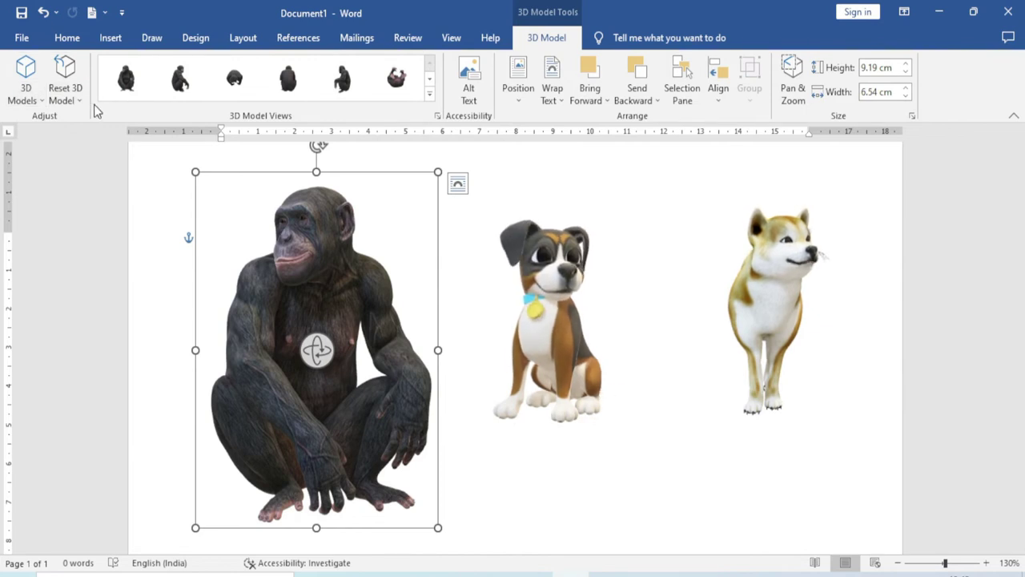
{"action": "left_click", "coordinate": [42, 105]}
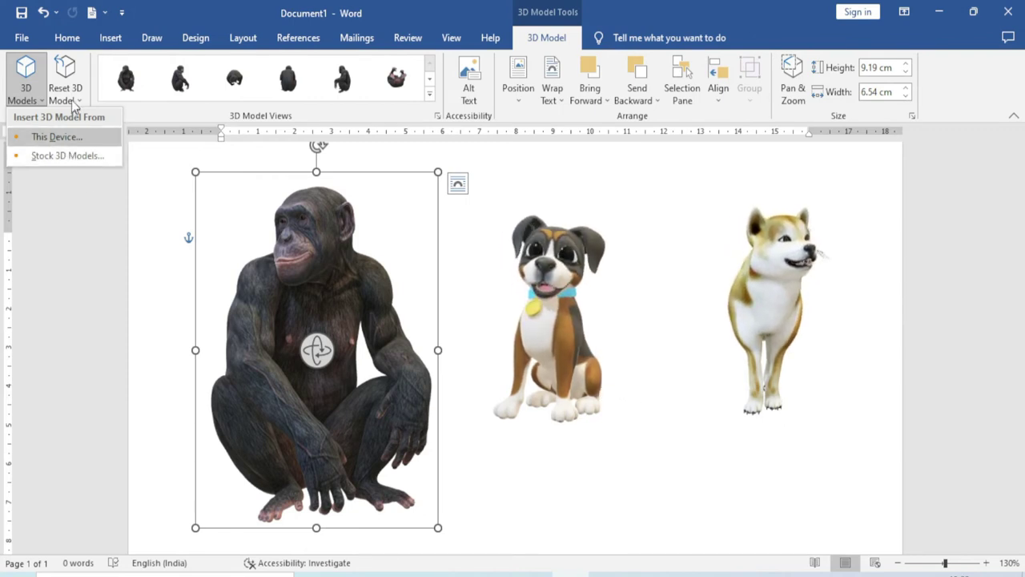
{"action": "left_click", "coordinate": [74, 103]}
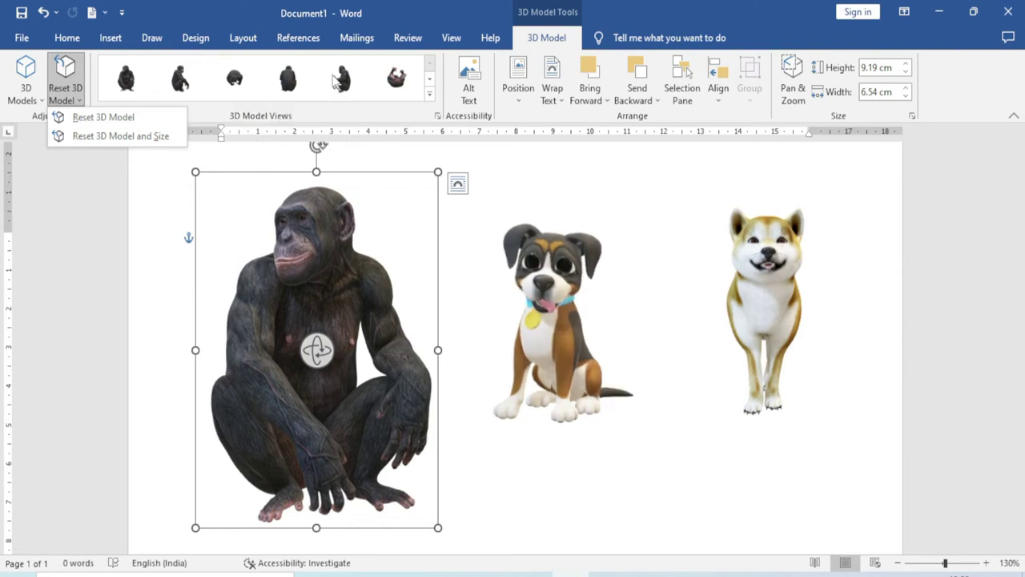
{"action": "key", "text": "Escape"}
{"action": "key", "text": "Return"}
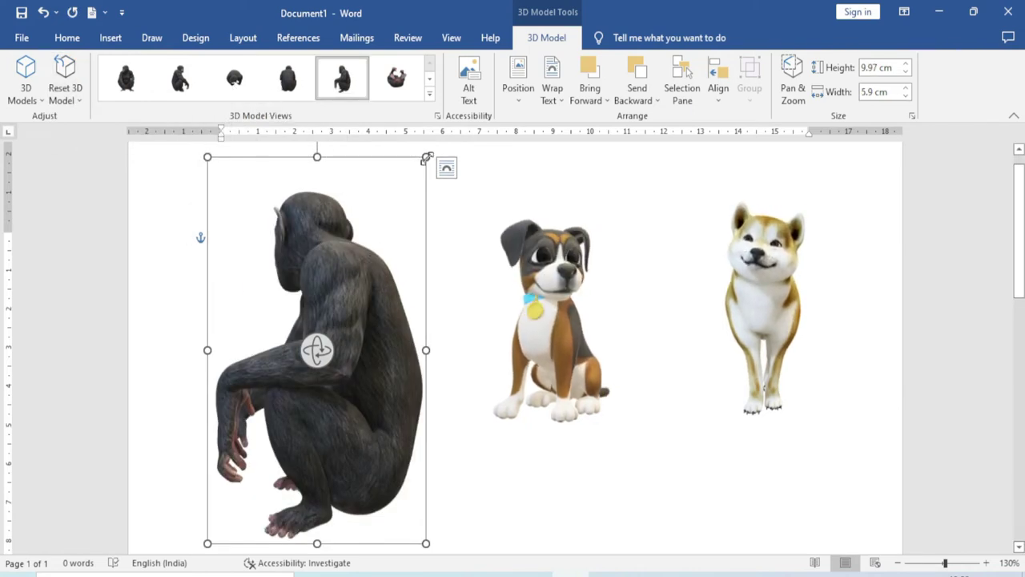
{"action": "left_click_drag", "start_coordinate": [426, 157], "coordinate": [370, 203]}
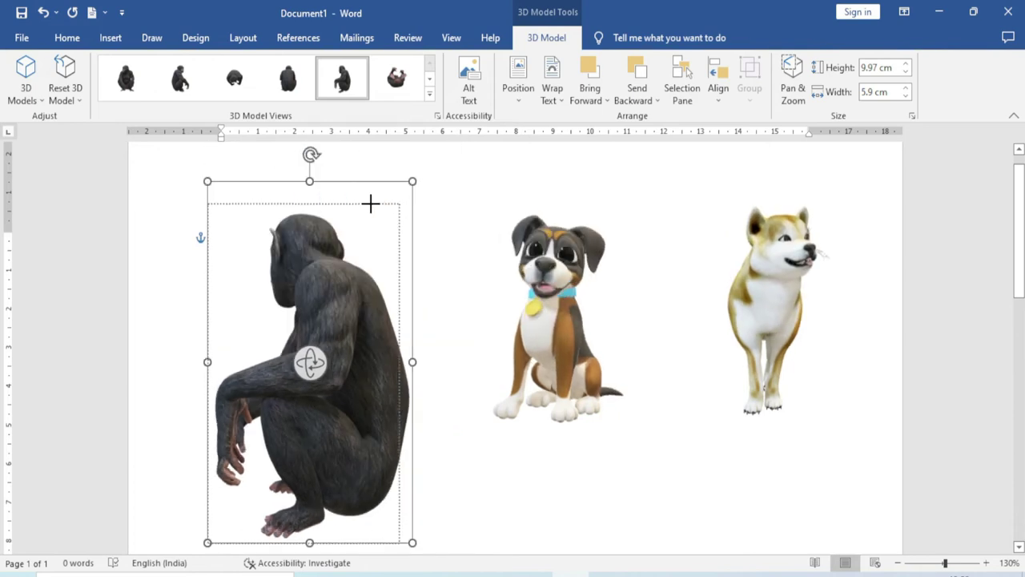
{"action": "left_click_drag", "start_coordinate": [370, 203], "coordinate": [419, 169]}
- Reset the chimpanzee to its default front view, now 8.72 cm by 5.81 cm
{"action": "left_click", "coordinate": [82, 99]}
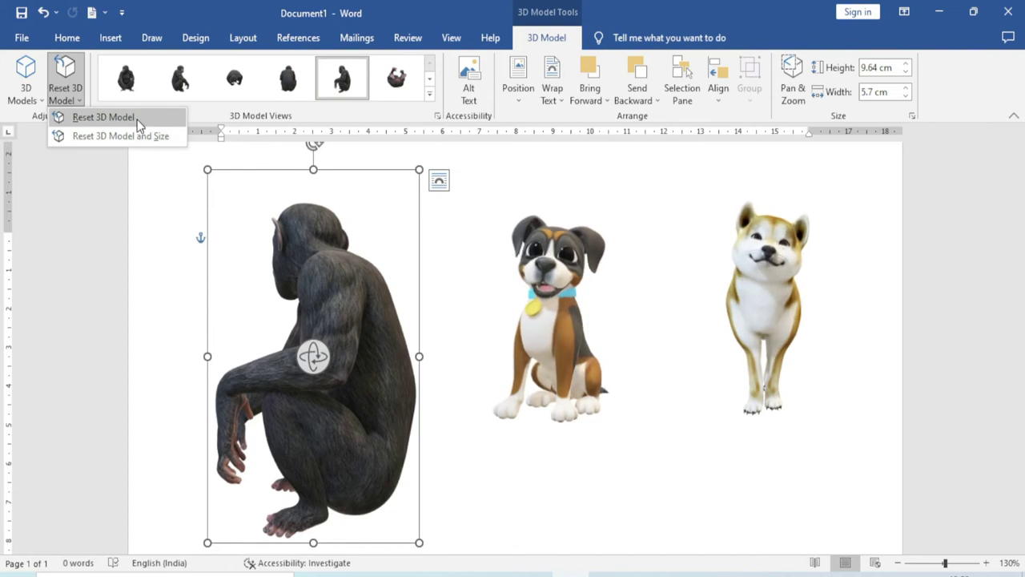
{"action": "left_click", "coordinate": [103, 117]}
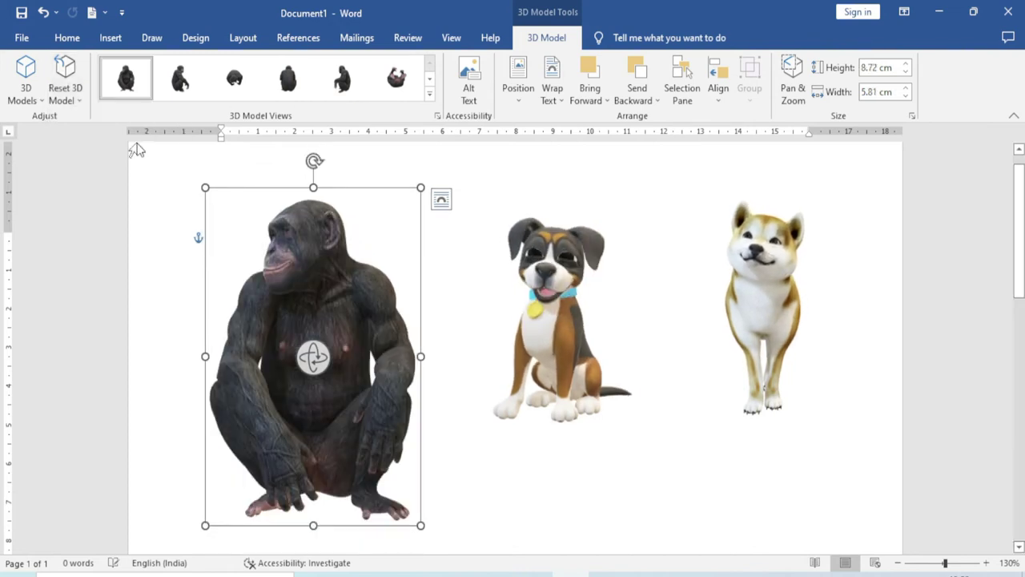
{"action": "left_click", "coordinate": [67, 94]}
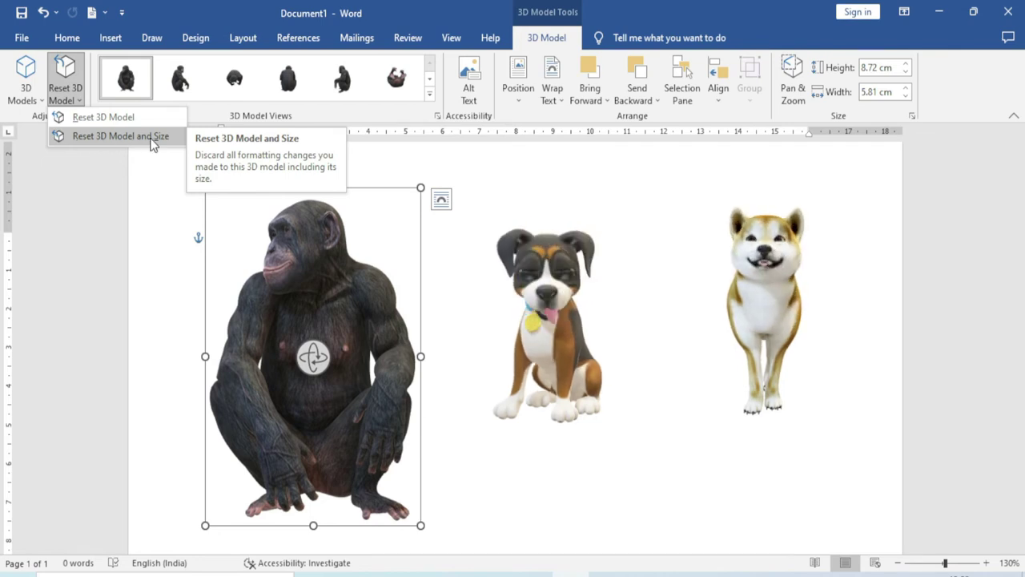
{"action": "left_click", "coordinate": [112, 137]}
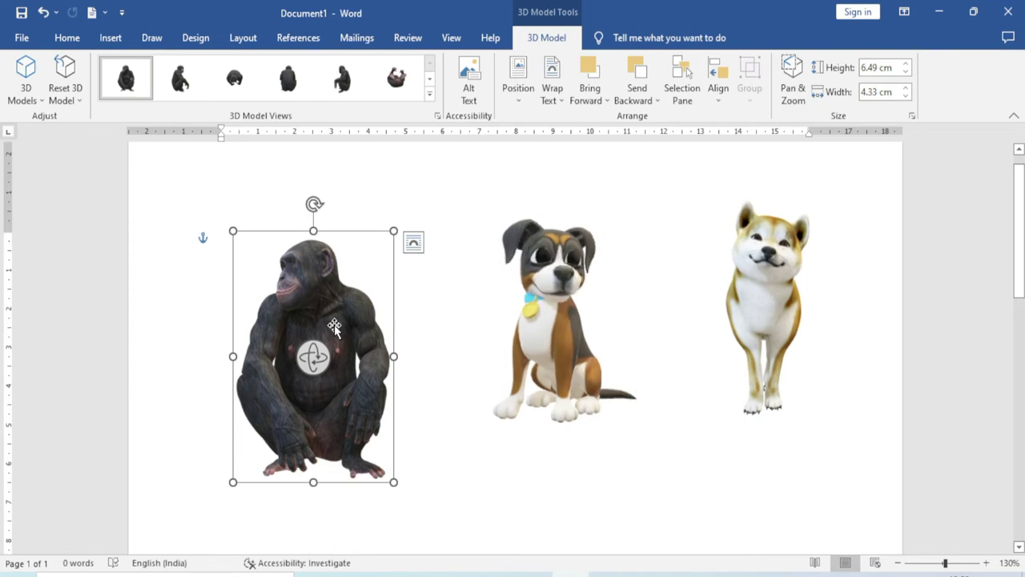
- Turn the chimpanzee to the Above Front Right preset view, resizing it to 7.03 cm by 4.39 cm
{"action": "left_click", "coordinate": [429, 93]}
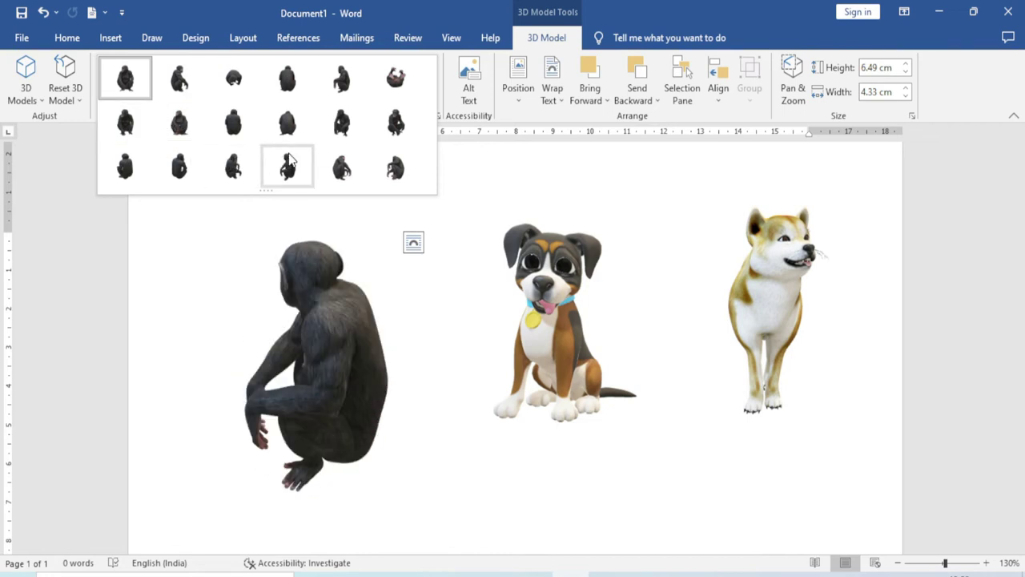
{"action": "left_click", "coordinate": [342, 128]}
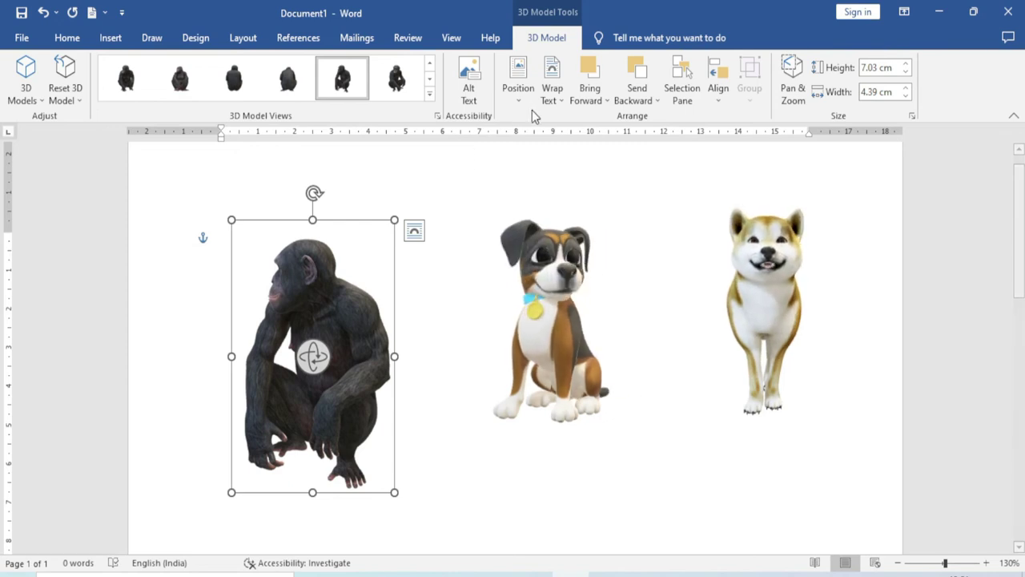
{"action": "left_click", "coordinate": [518, 88]}
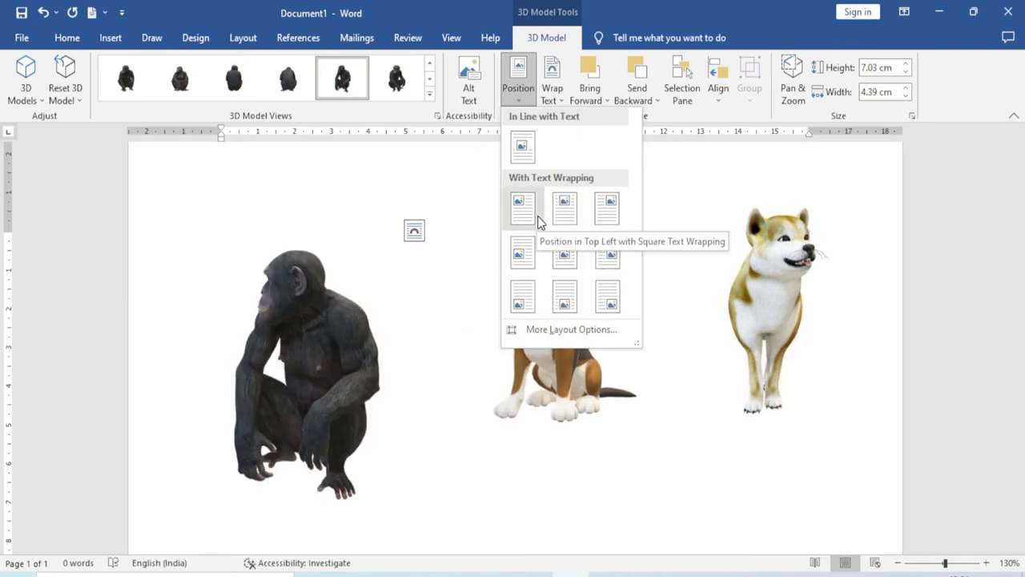
- Nudge the chimpanzee down-right and fill the page with =rand() sample text totalling 239 words
{"action": "left_click", "coordinate": [292, 199]}
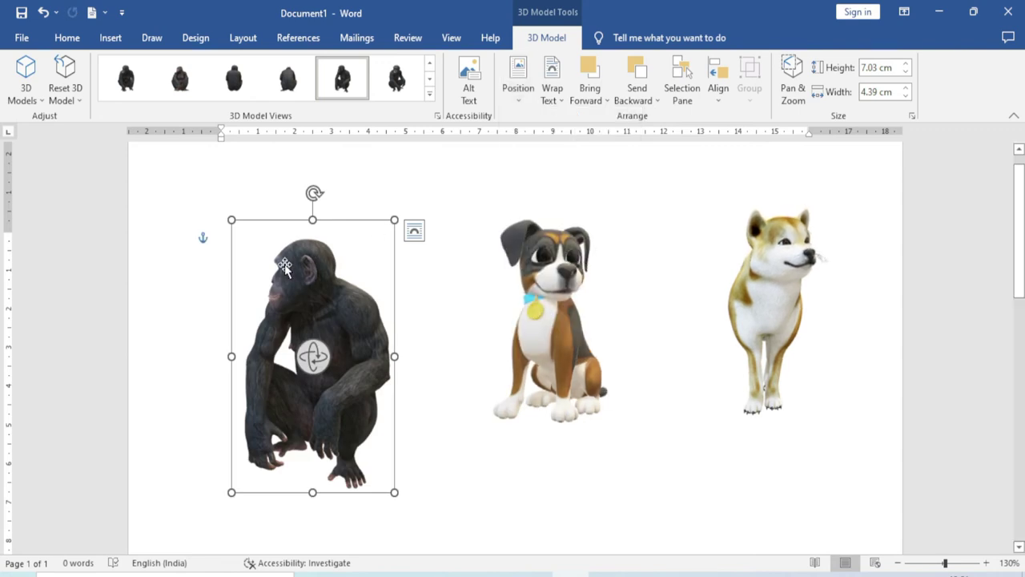
{"action": "left_click_drag", "start_coordinate": [304, 240], "coordinate": [338, 280]}
{"action": "left_click", "coordinate": [231, 208]}
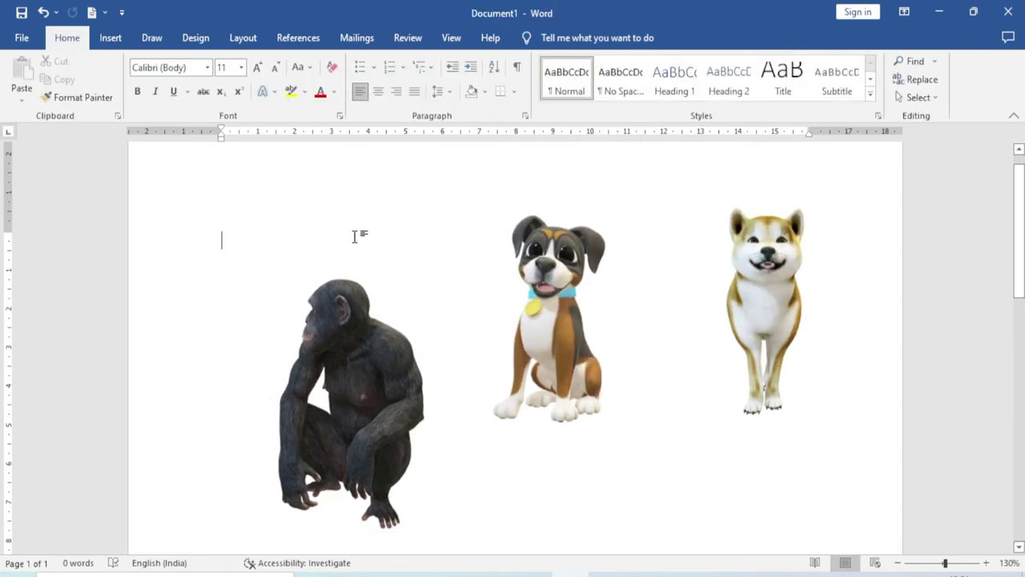
{"action": "type", "text": "=ra"}
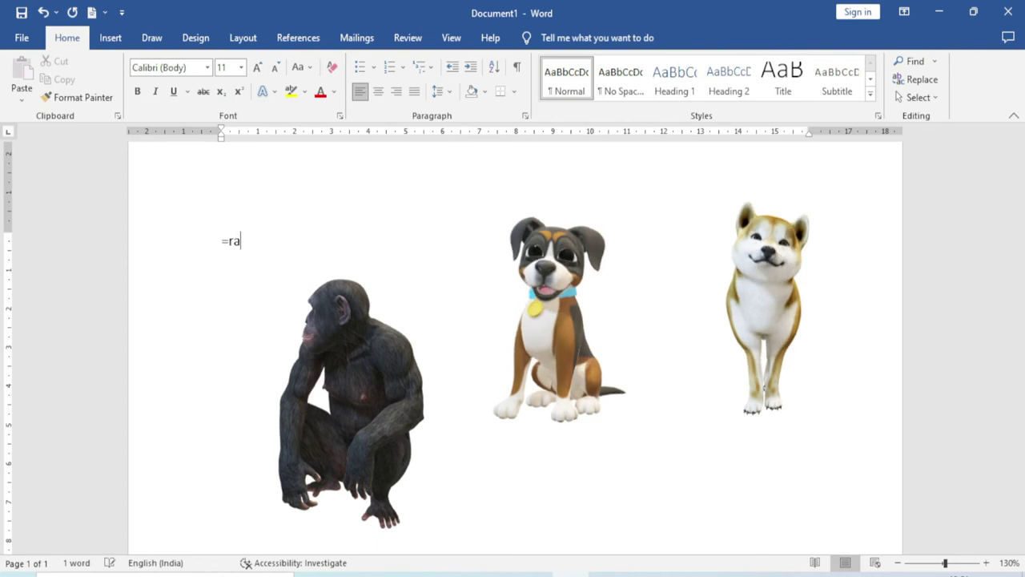
{"action": "type", "text": "nd()"}
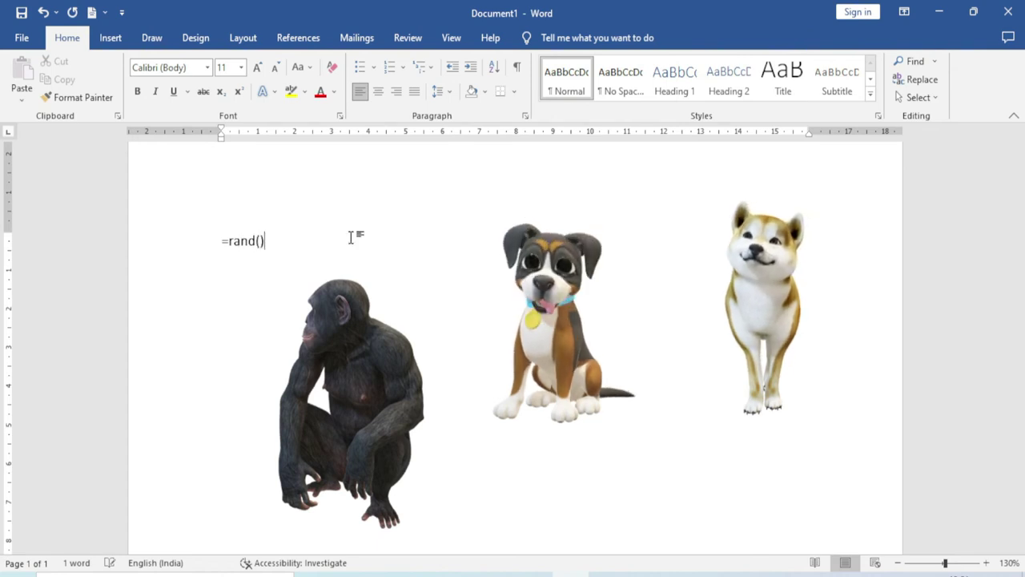
{"action": "key", "text": "Return"}
{"action": "scroll", "coordinate": [420, 383], "scroll_direction": "up", "scroll_amount": 2}
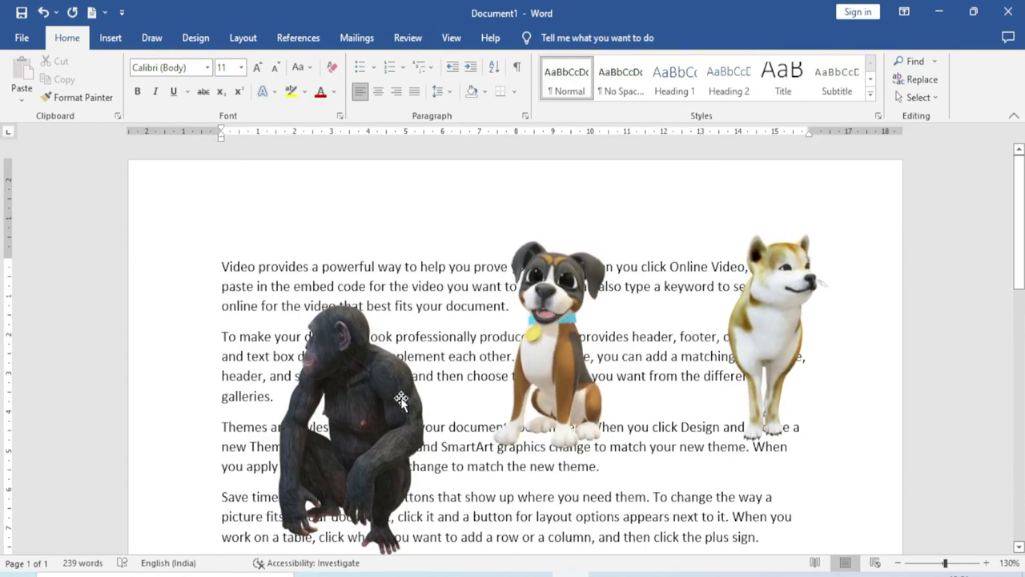
{"action": "left_click", "coordinate": [371, 383]}
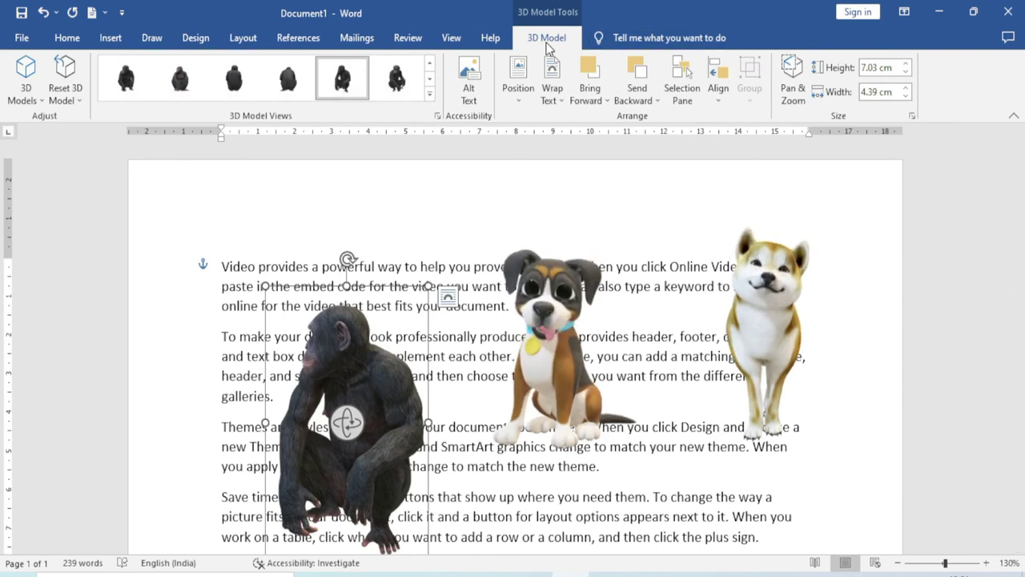
- Set the chimpanzee's text wrapping to Tight and move it up-left into the paragraphs
{"action": "left_click", "coordinate": [562, 101]}
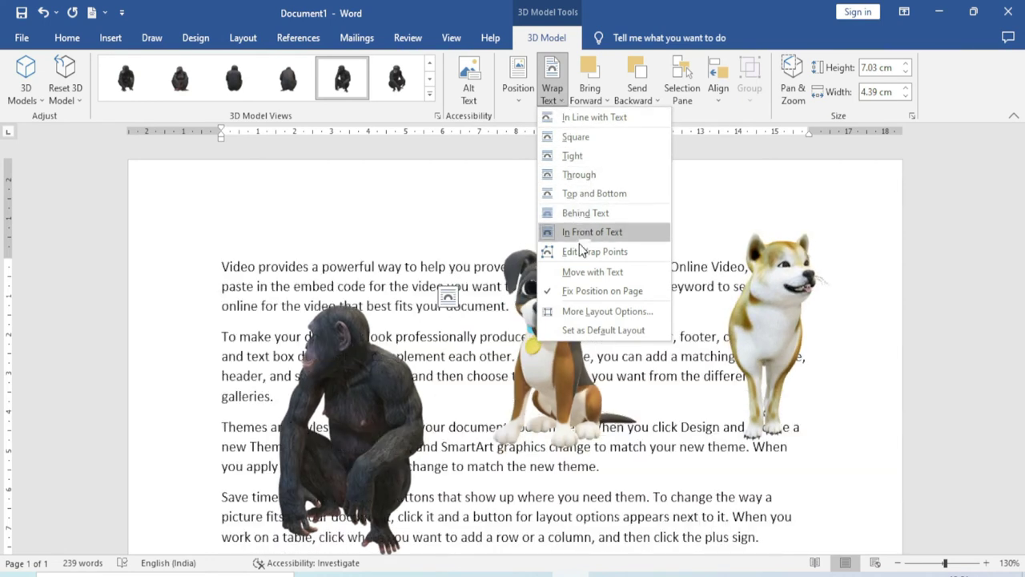
{"action": "left_click", "coordinate": [589, 156]}
{"action": "mouse_move", "coordinate": [381, 378]}
{"action": "left_mouse_down"}
{"action": "mouse_move", "coordinate": [346, 347]}
{"action": "mouse_move", "coordinate": [382, 365]}
{"action": "mouse_move", "coordinate": [371, 365]}
{"action": "left_mouse_up"}
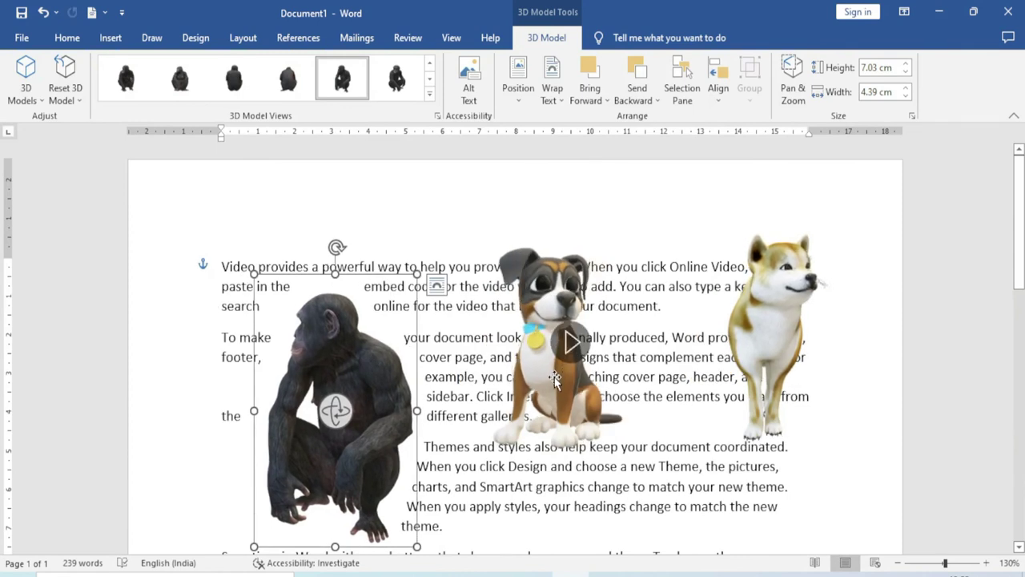
{"action": "left_click", "coordinate": [555, 379]}
- Apply Tight text wrapping to the boxer and then the shiba dog model
{"action": "left_click", "coordinate": [633, 92]}
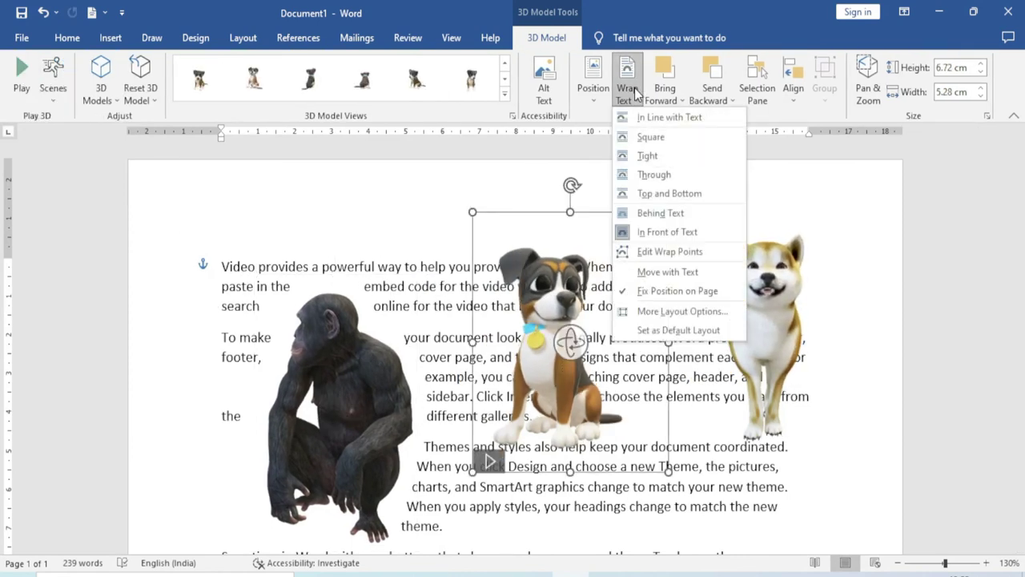
{"action": "left_click", "coordinate": [648, 157]}
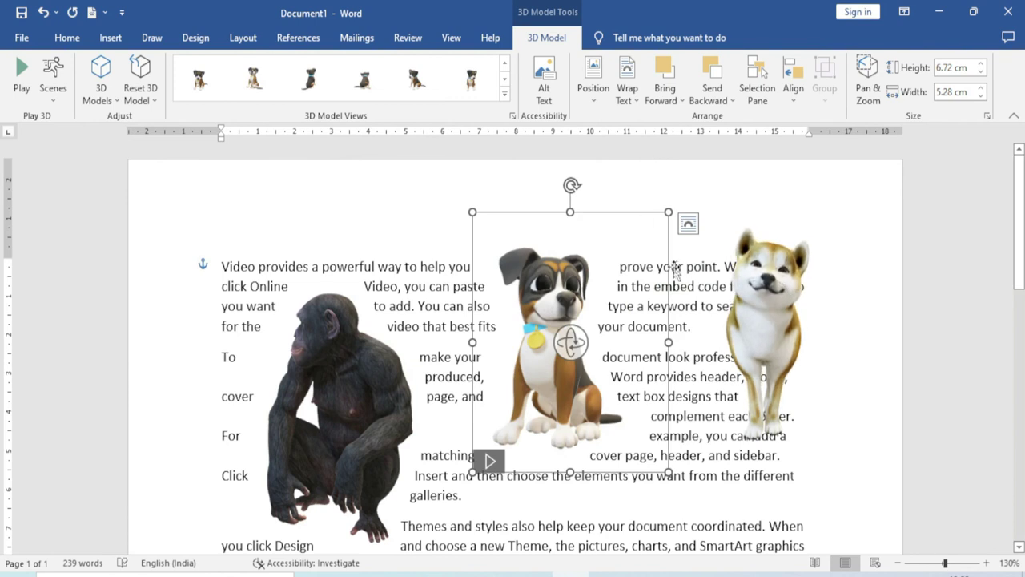
{"action": "left_click", "coordinate": [773, 298]}
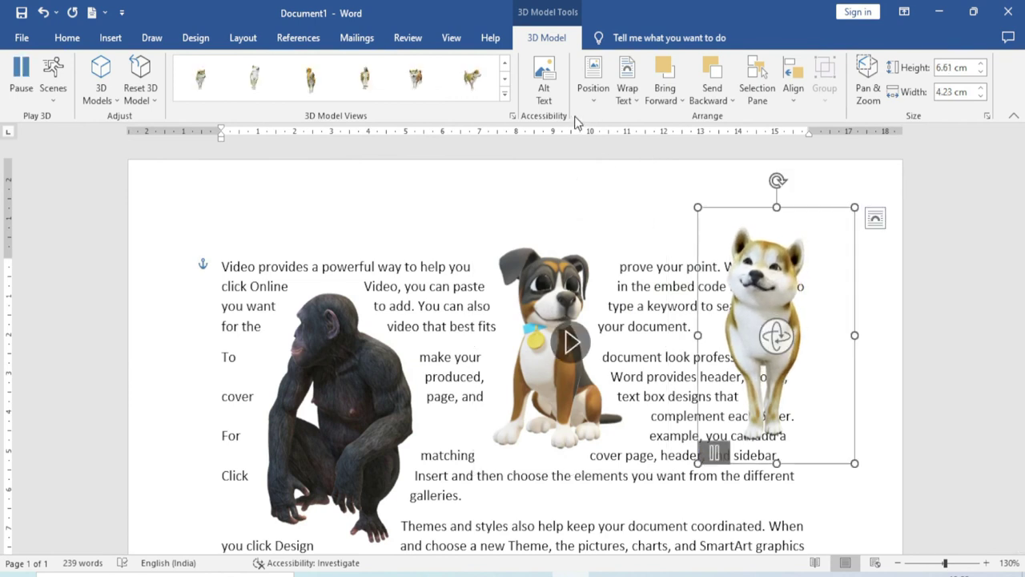
{"action": "left_click", "coordinate": [627, 90]}
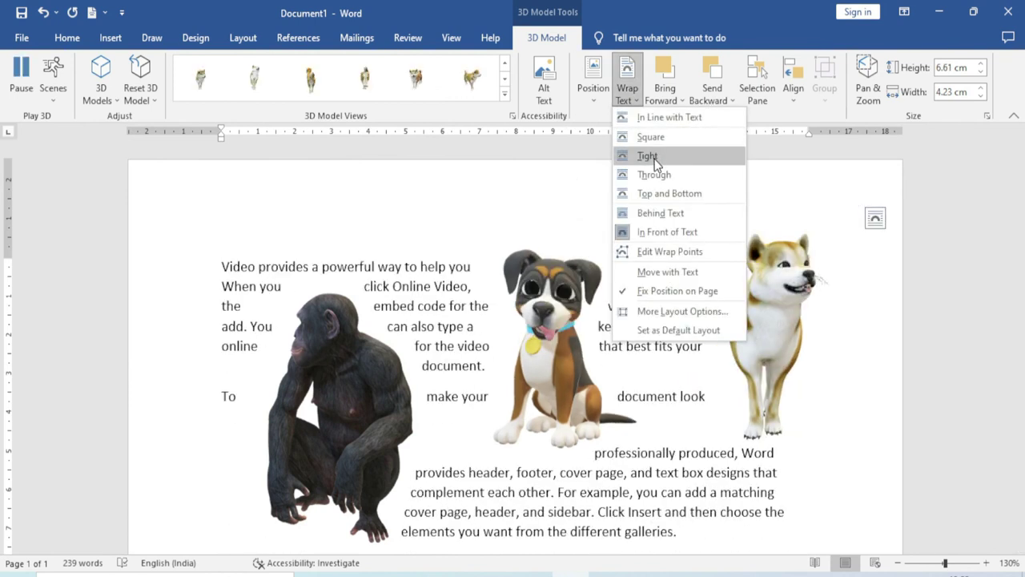
{"action": "left_click", "coordinate": [657, 156]}
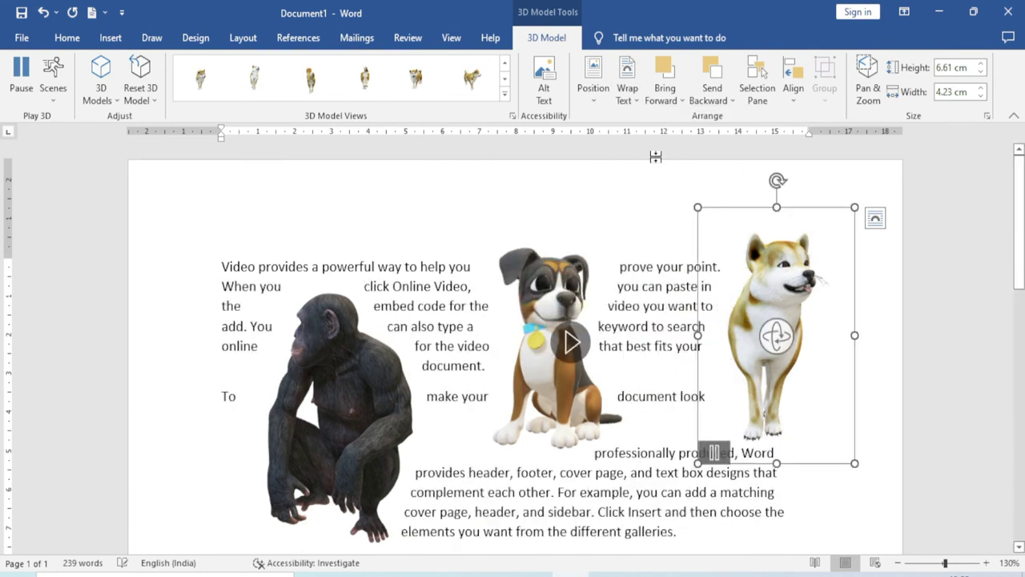
- Drag the shiba dog down so it sits below the boxer
{"action": "left_click_drag", "start_coordinate": [771, 309], "coordinate": [648, 253]}
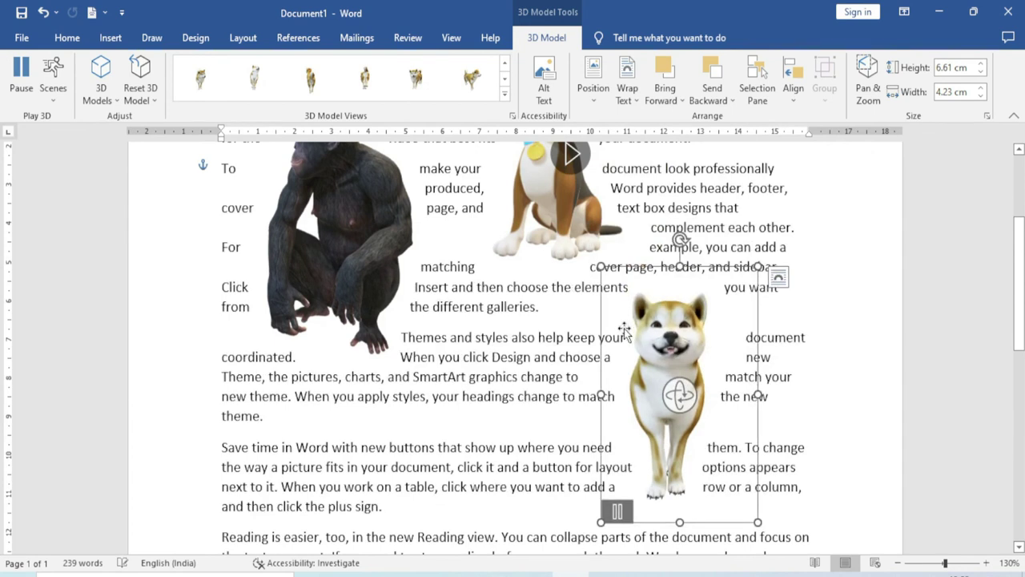
{"action": "left_click_drag", "start_coordinate": [647, 252], "coordinate": [677, 456]}
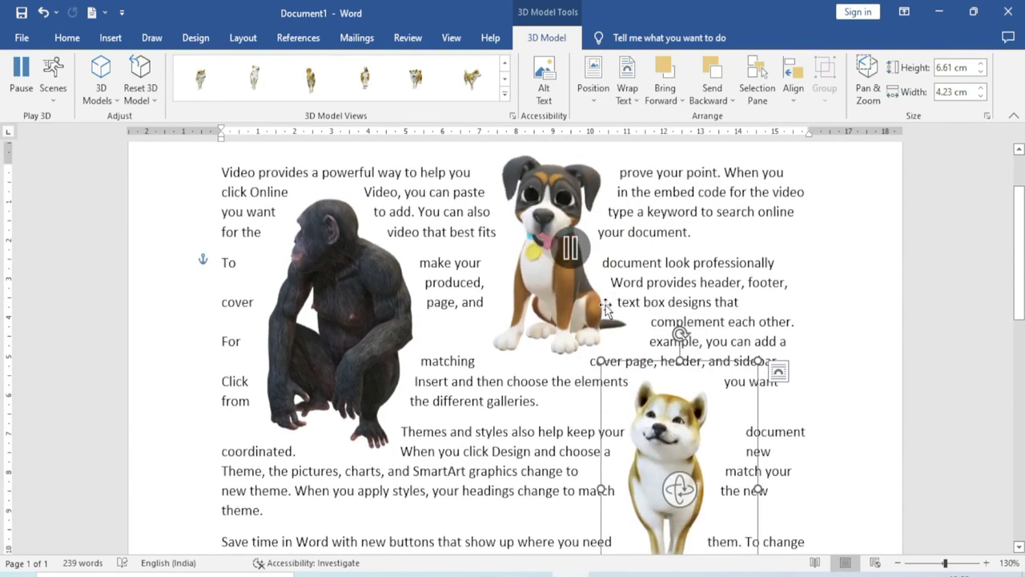
{"action": "scroll", "coordinate": [546, 240], "scroll_direction": "up", "scroll_amount": 1}
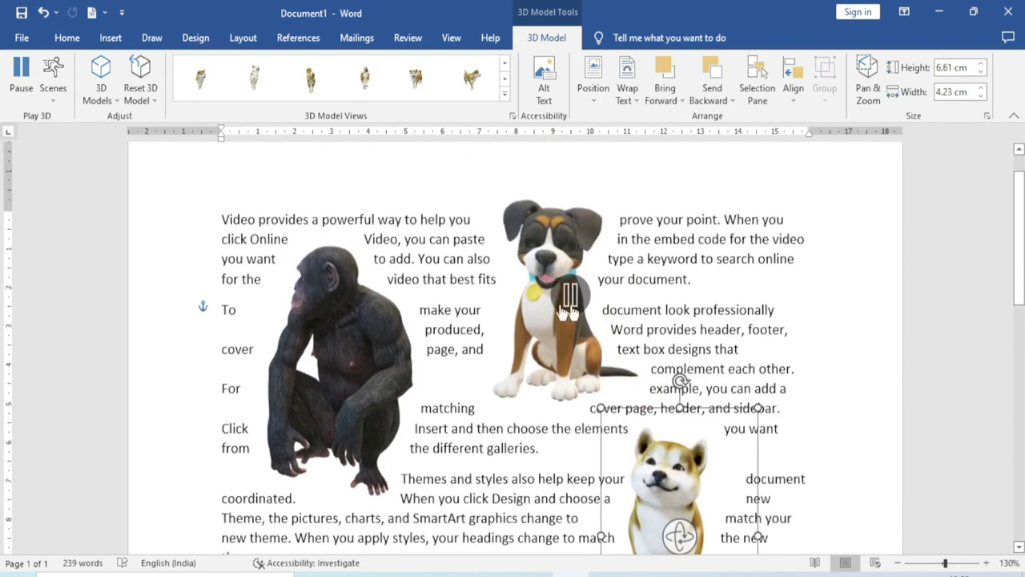
- Rotate the boxer puppy in 3D so it faces sideways
{"action": "left_click", "coordinate": [549, 255]}
{"action": "mouse_move", "coordinate": [571, 295]}
{"action": "left_mouse_down"}
{"action": "mouse_move", "coordinate": [544, 339]}
{"action": "mouse_move", "coordinate": [471, 352]}
{"action": "mouse_move", "coordinate": [553, 312]}
{"action": "left_mouse_up"}
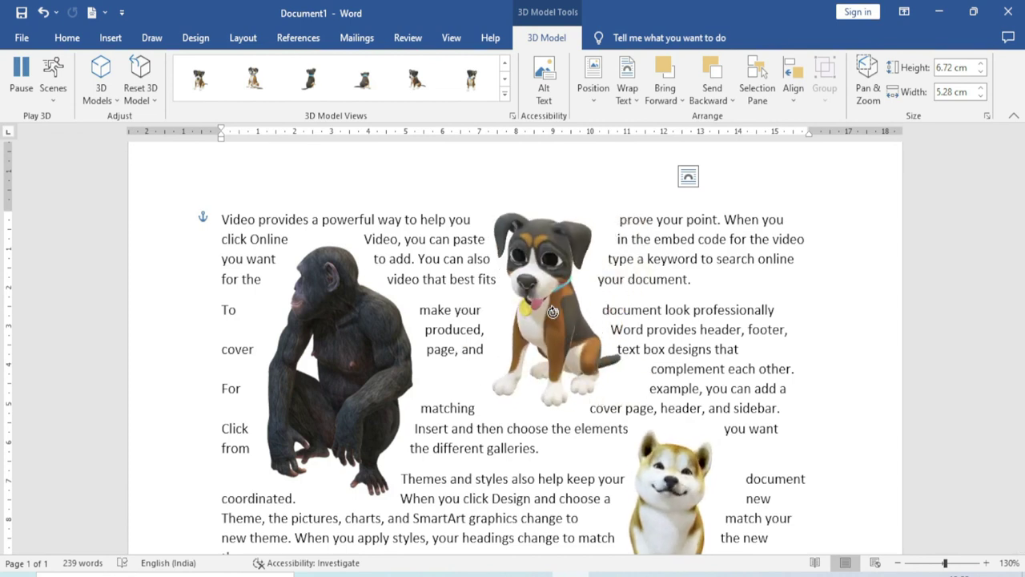
{"action": "scroll", "coordinate": [625, 399], "scroll_direction": "up", "scroll_amount": 1}
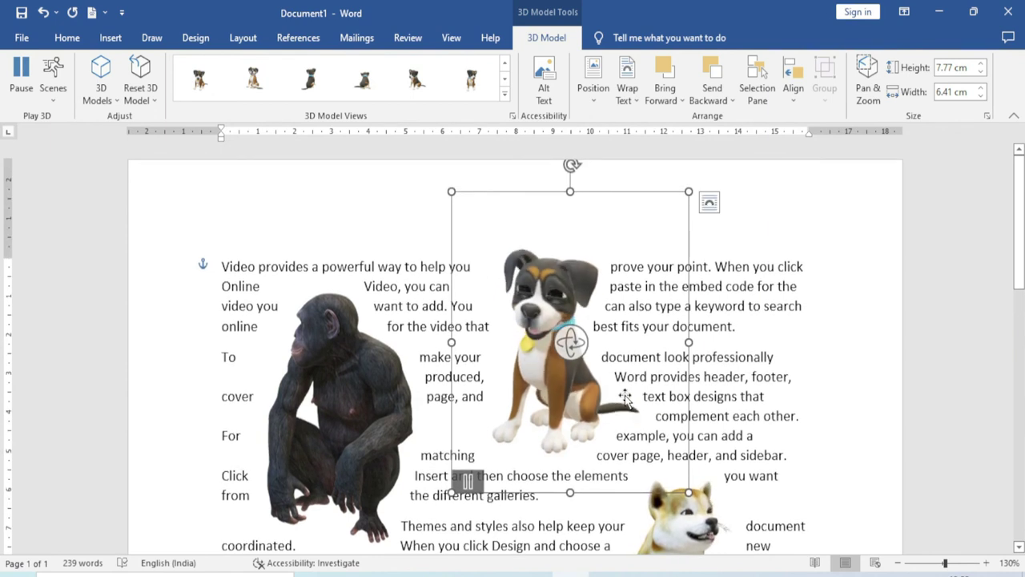